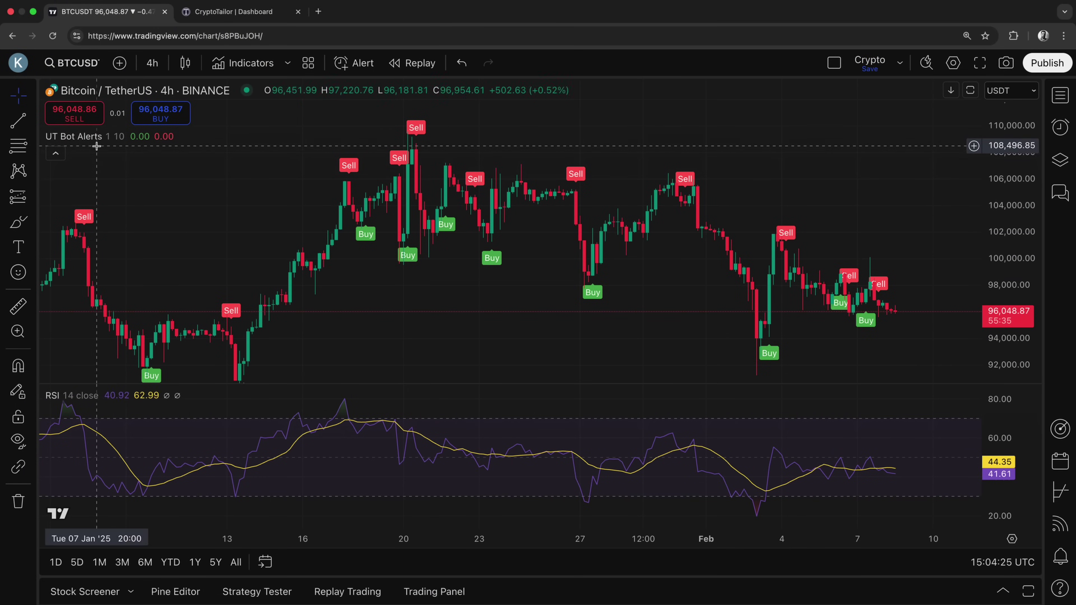
- Inspect the UT Bot Alerts and RSI legends and zoom onto the mid-January to February signals
mouse_move(71, 144)
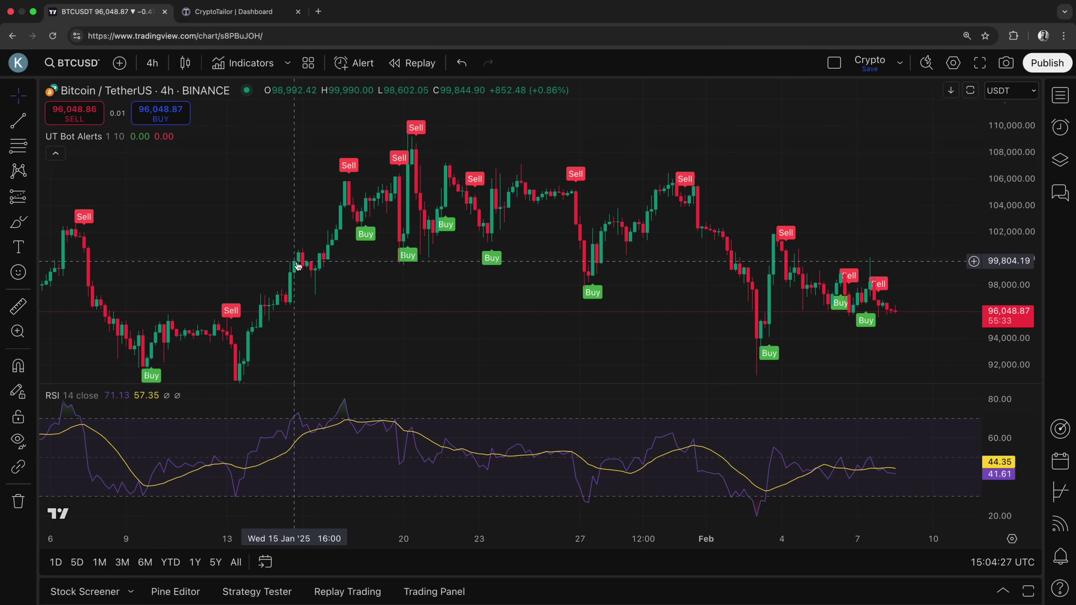
scroll(299, 265, up, 5)
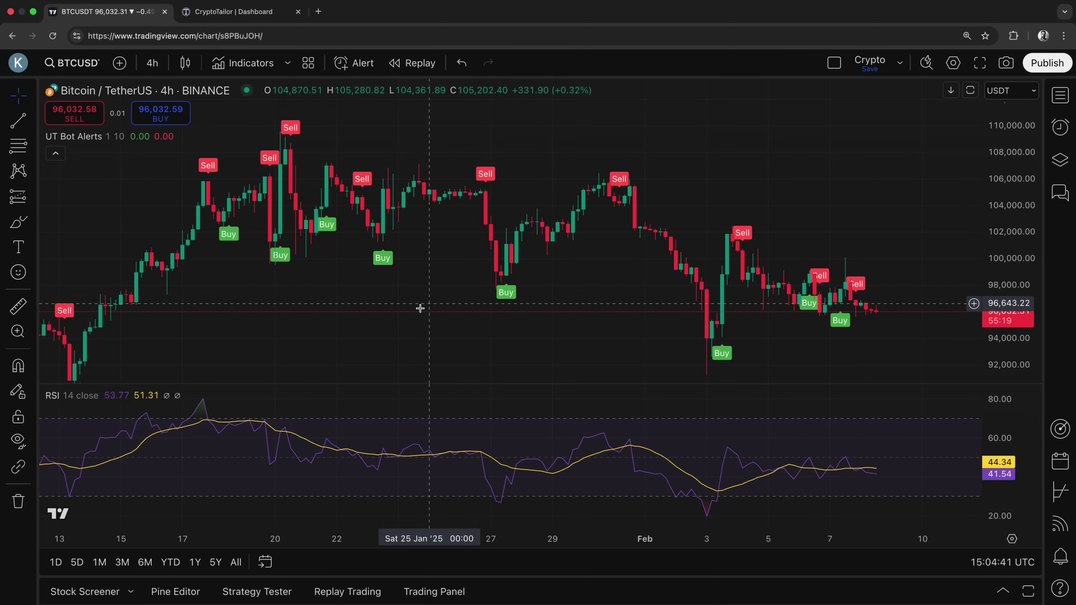
mouse_move(63, 402)
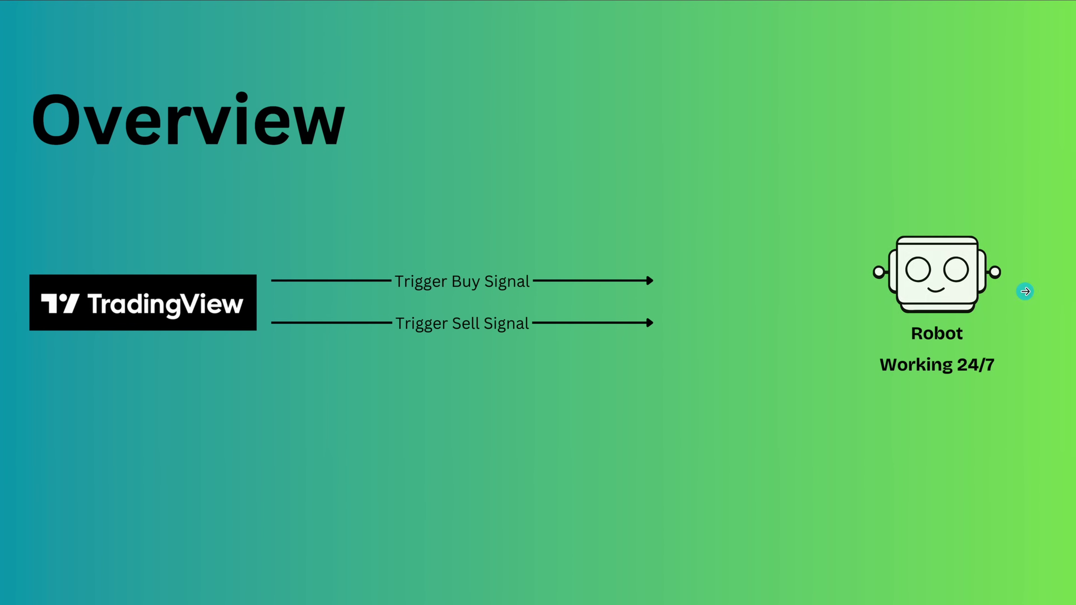
- Advance to the Closed Positions (DEMO) slide showing a 53% win rate
key(Right)
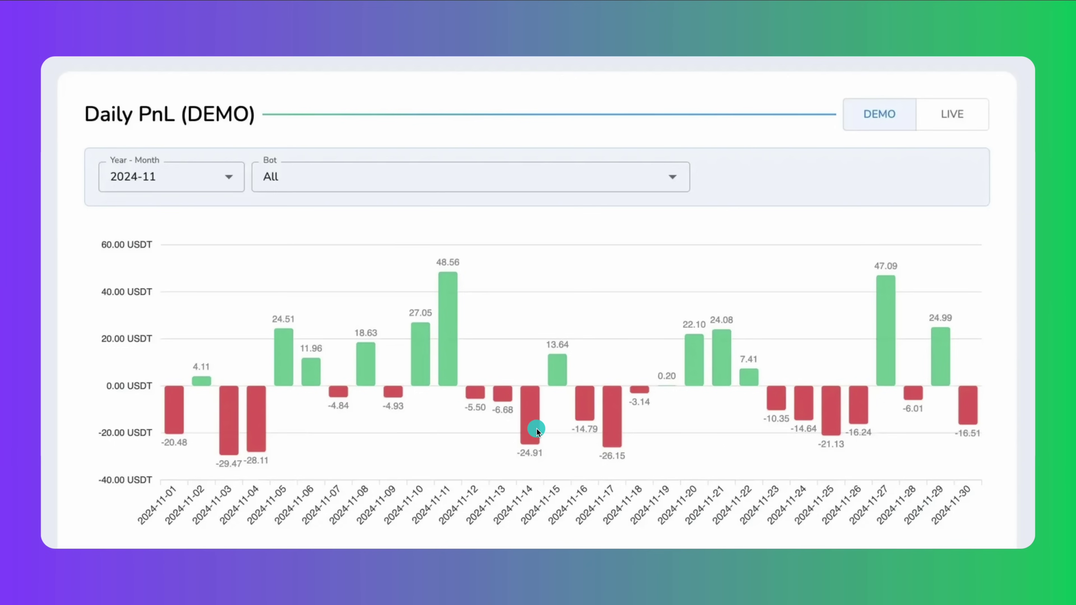
- Leave the Daily PnL slide and return to TradingView's BTC/USDT 4-hour chart with RSI 14
click(525, 411)
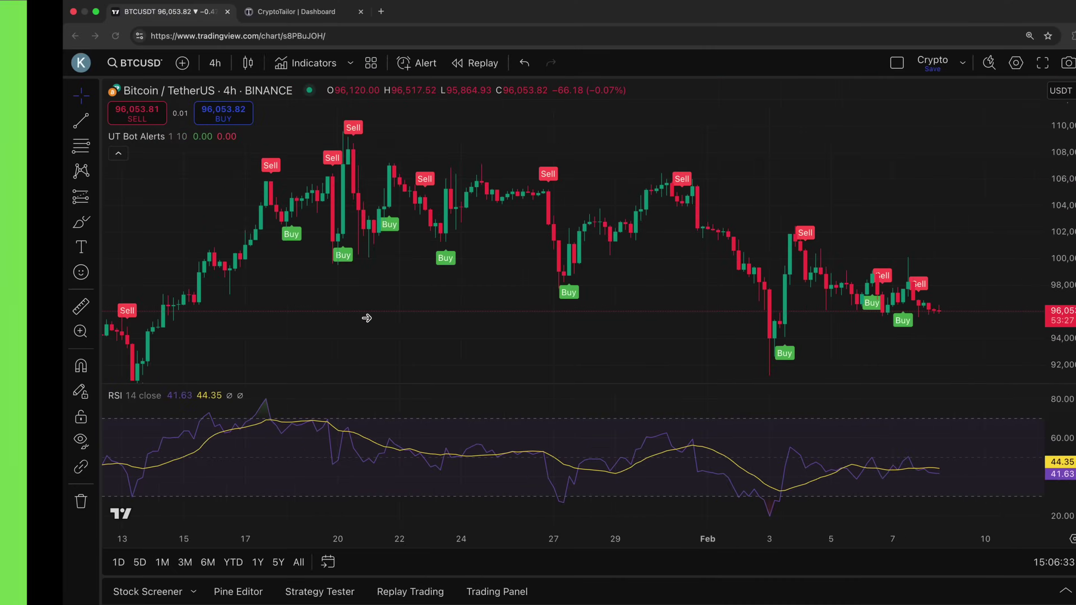
- In the CryptoTailor dashboard, start creating a new TradingView signal bot
click(250, 12)
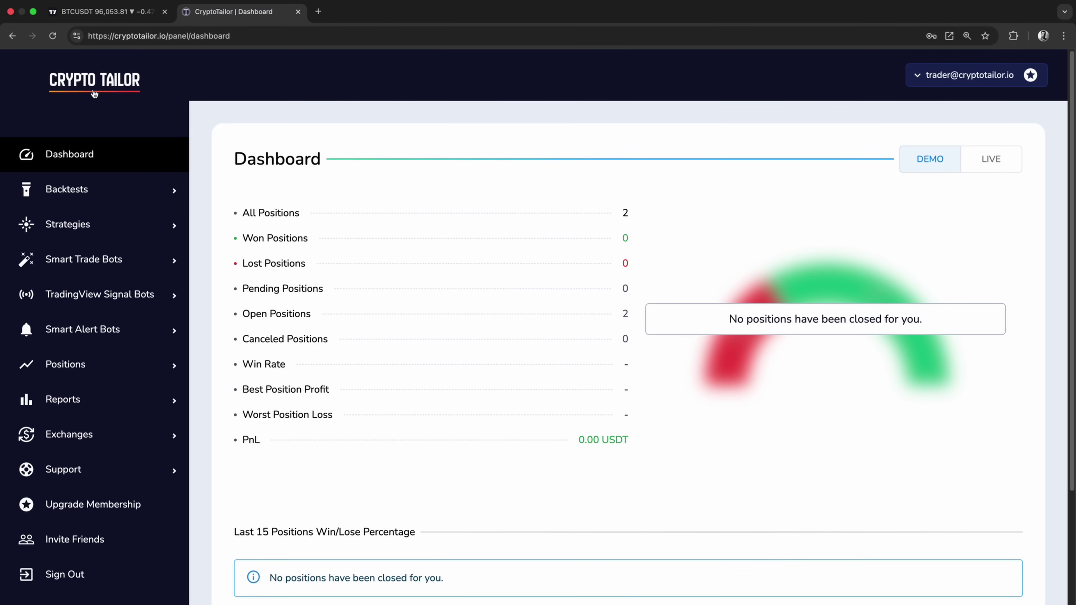
drag(114, 36, 165, 37)
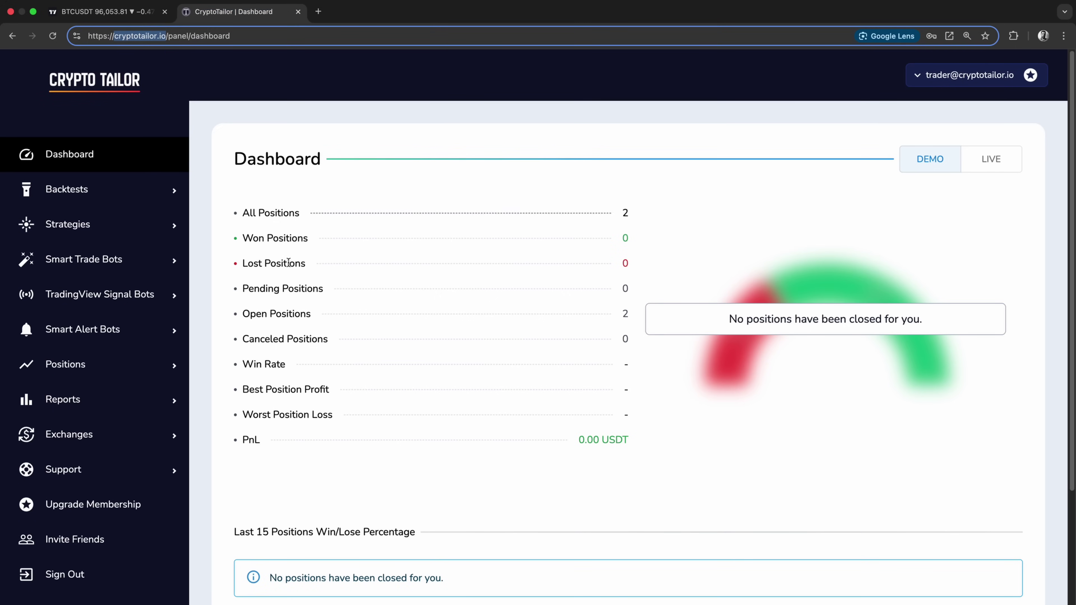
click(432, 203)
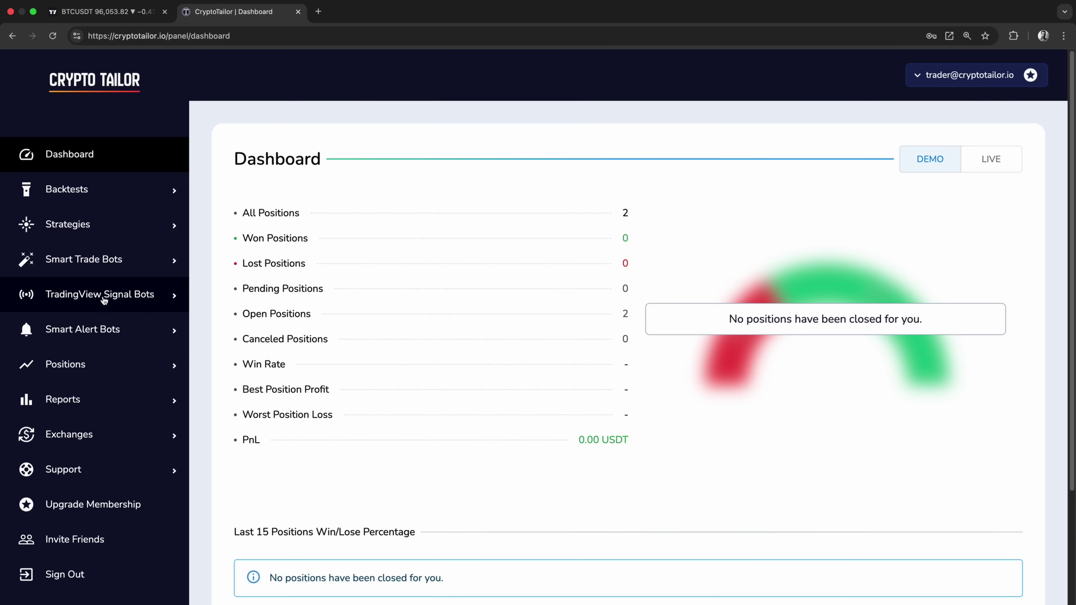
click(103, 298)
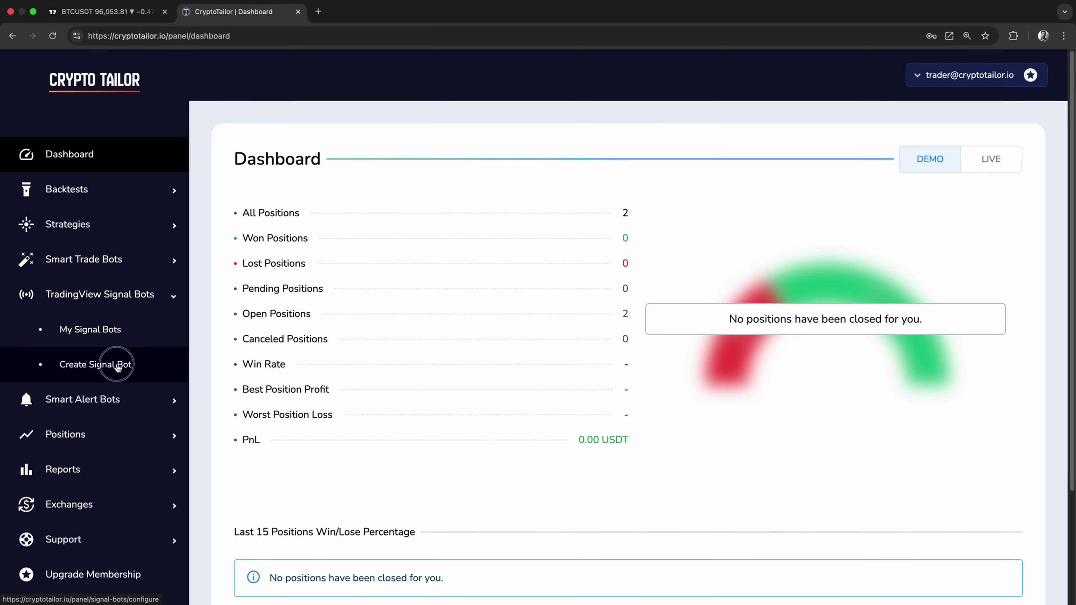
click(120, 364)
- Choose Binance as the exchange and BTC/USDT as the trading pair
drag(309, 265, 457, 278)
scroll(879, 329, down, 5)
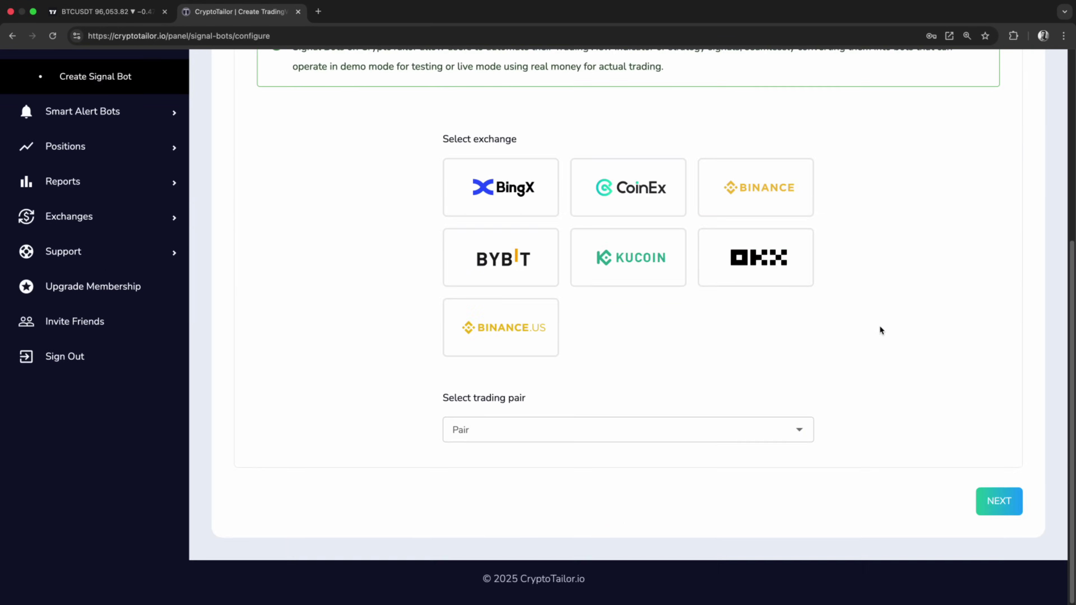
click(789, 318)
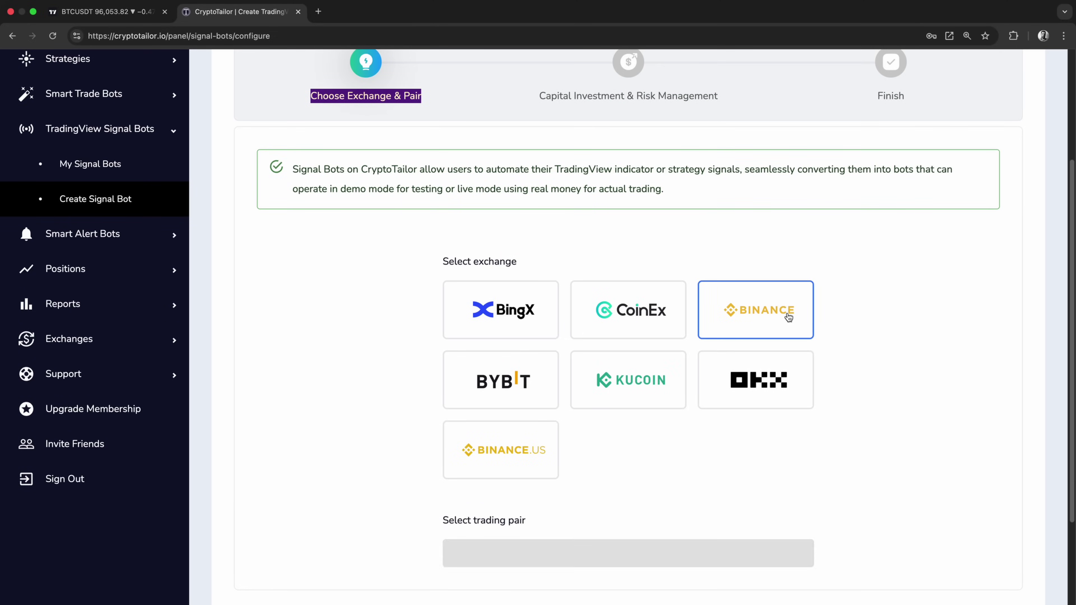
click(567, 539)
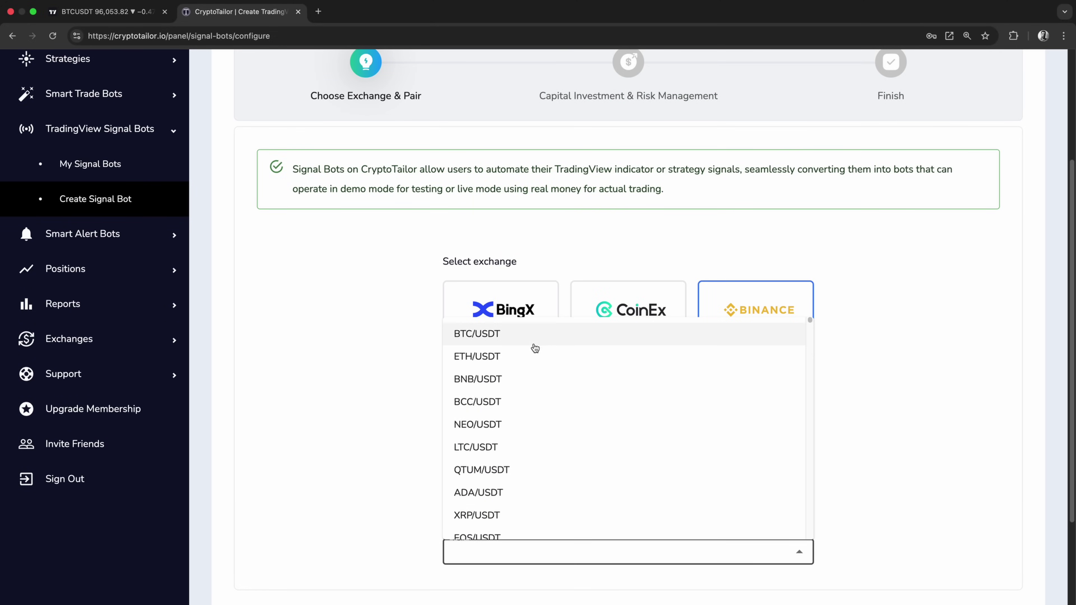
click(533, 341)
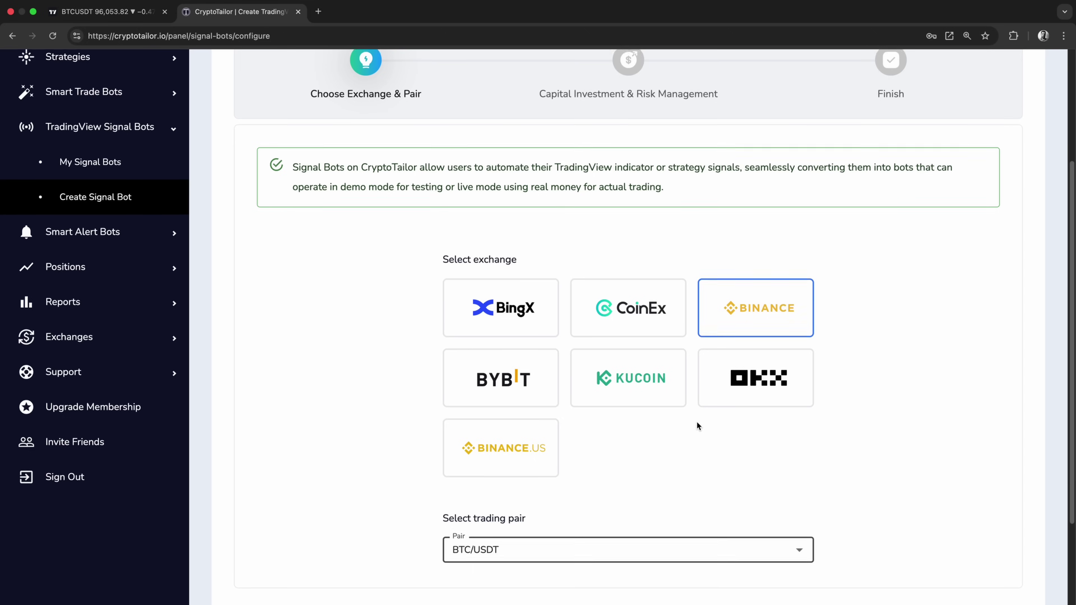
scroll(698, 426, down, 2)
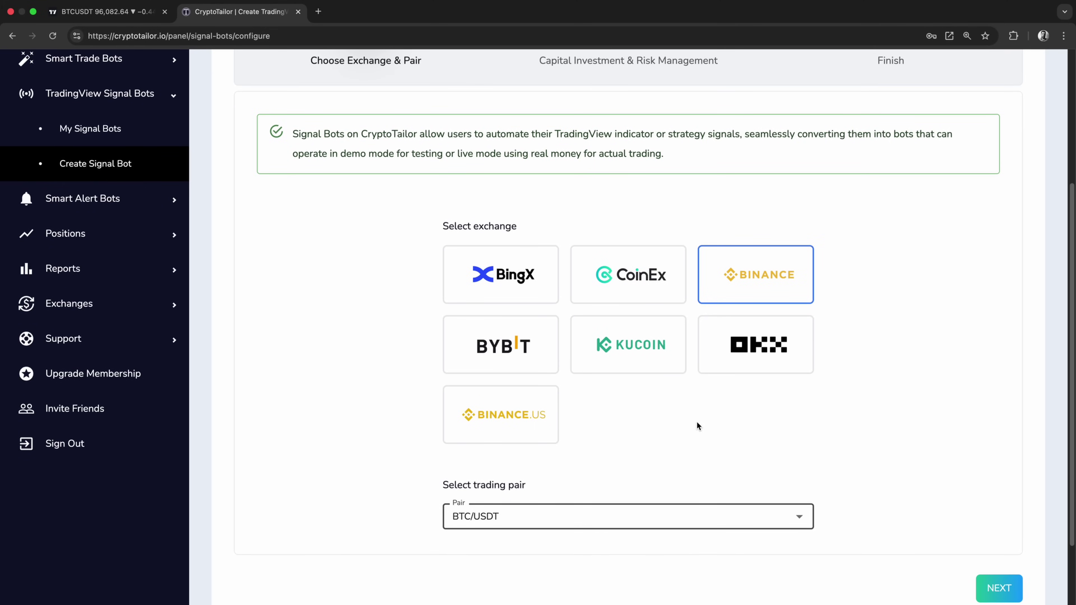
- On the Capital Investment & Risk Management step, allocate a static 100 USDT per position
click(996, 586)
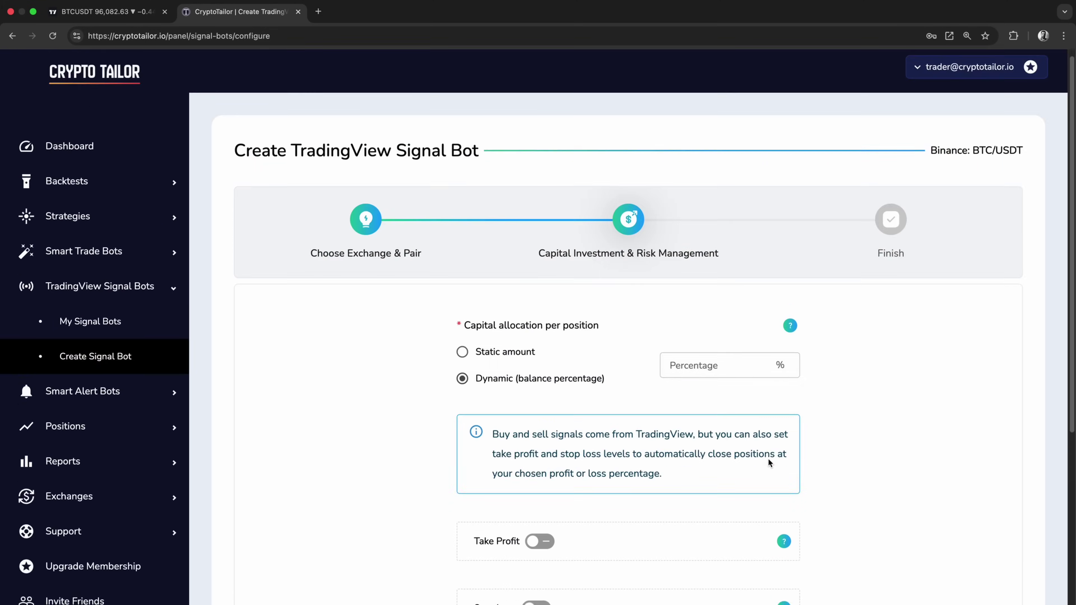
drag(537, 262, 724, 263)
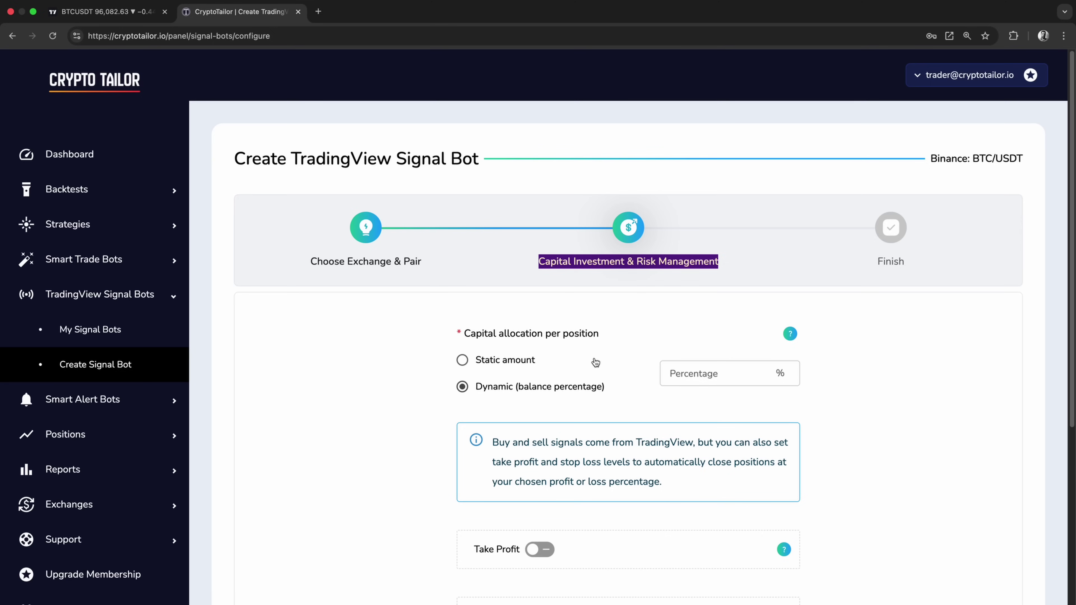
click(512, 365)
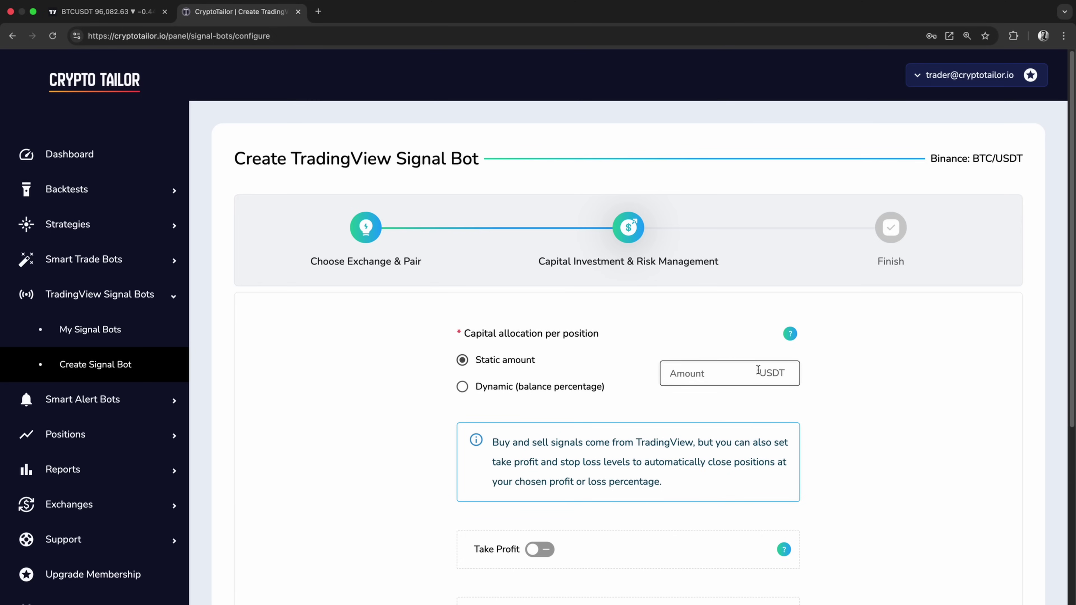
click(690, 375)
text(100)
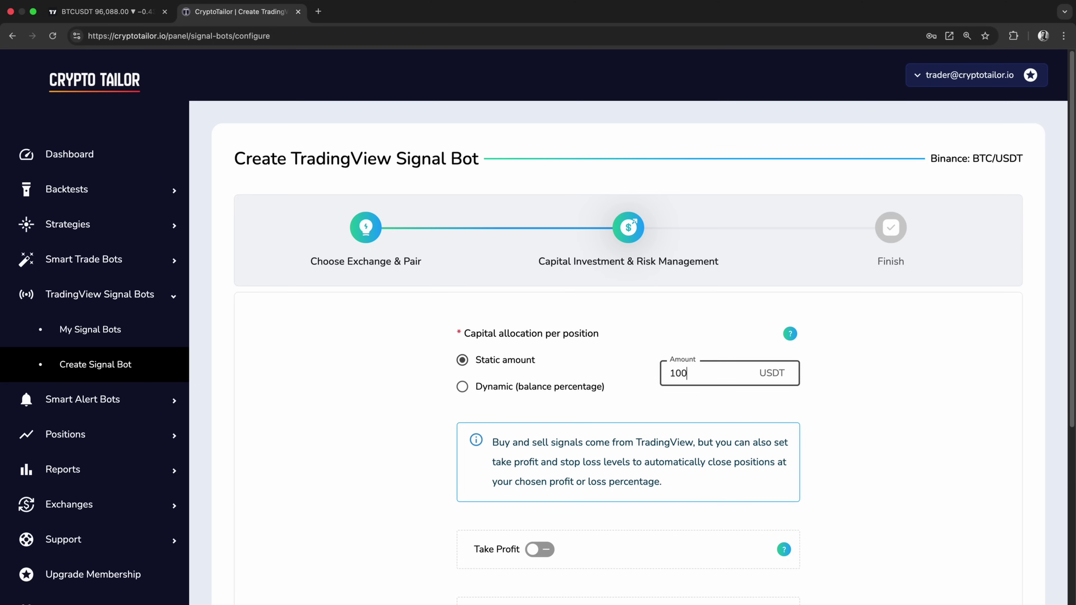
click(853, 379)
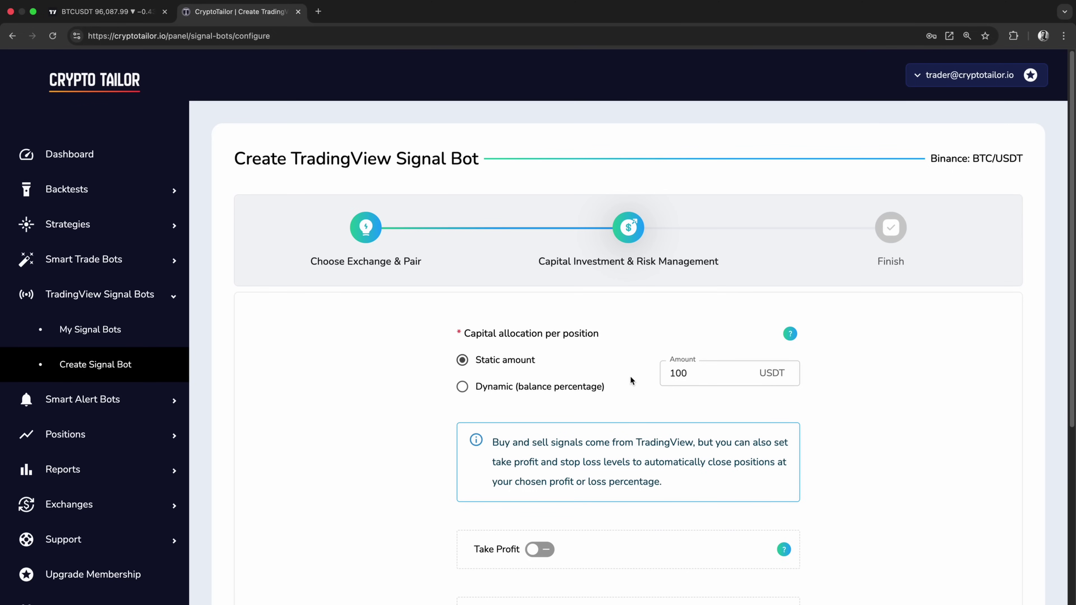
- Try a 10% of balance allocation, then revert to the static 100 USDT amount
click(503, 393)
drag(688, 374, 670, 374)
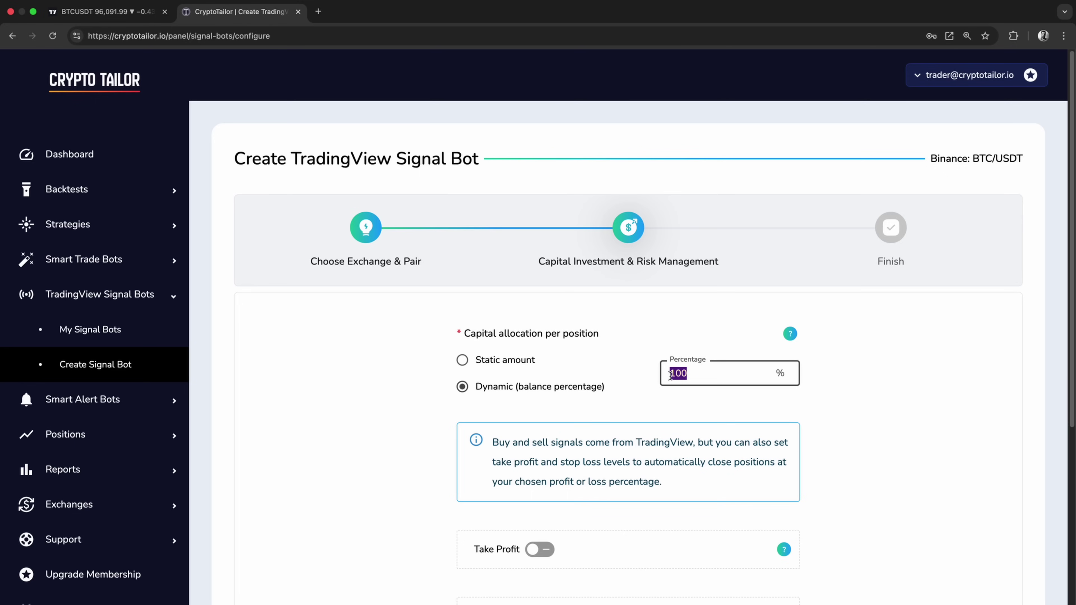
text(10)
mouse_move(789, 337)
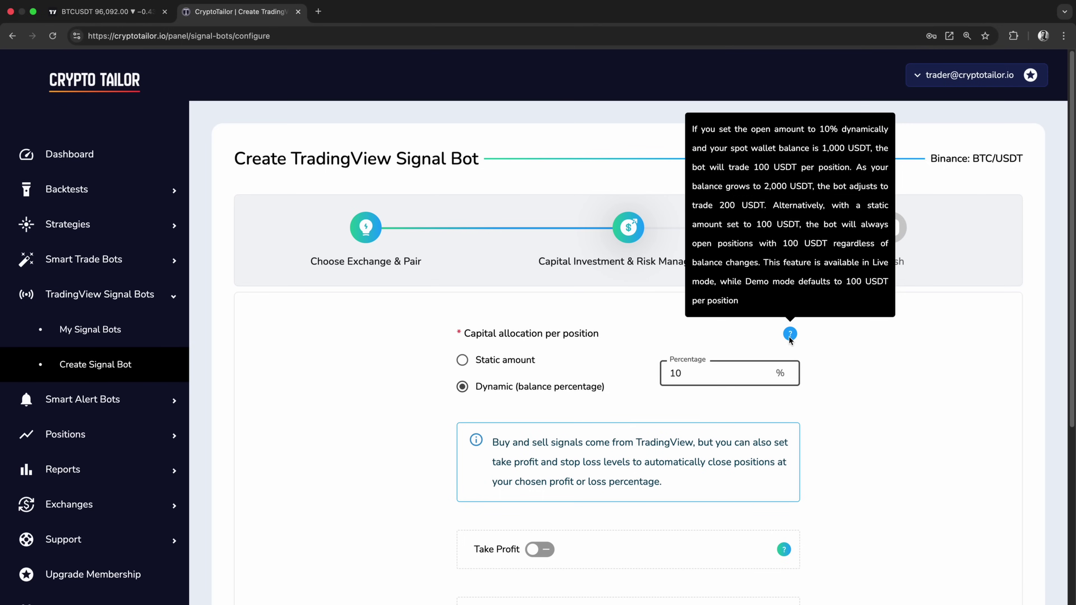
click(500, 364)
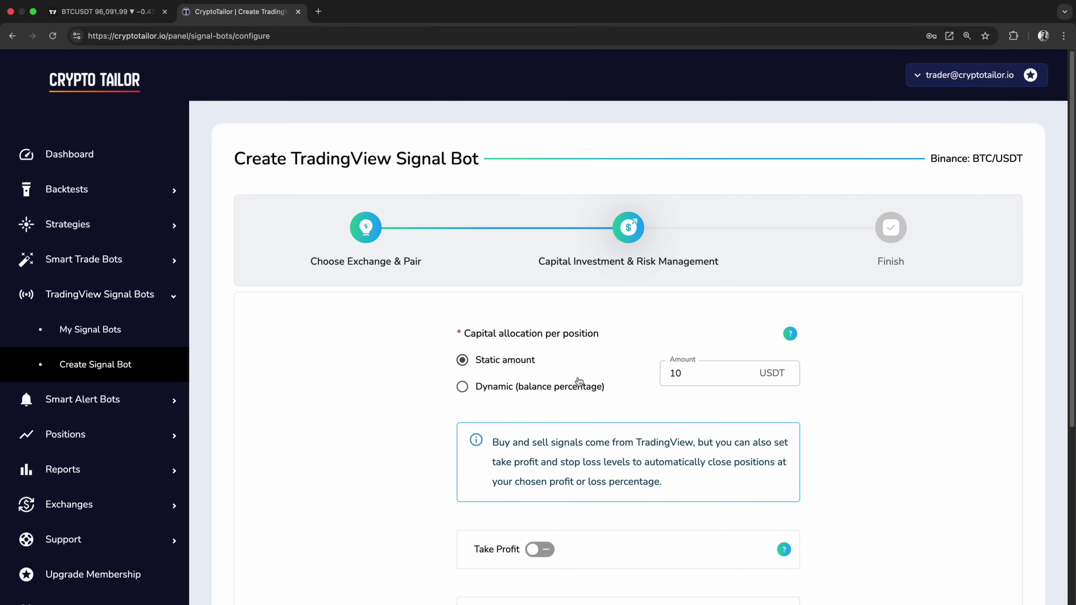
click(697, 374)
click(622, 380)
scroll(637, 372, down, 2)
scroll(636, 372, down, 5)
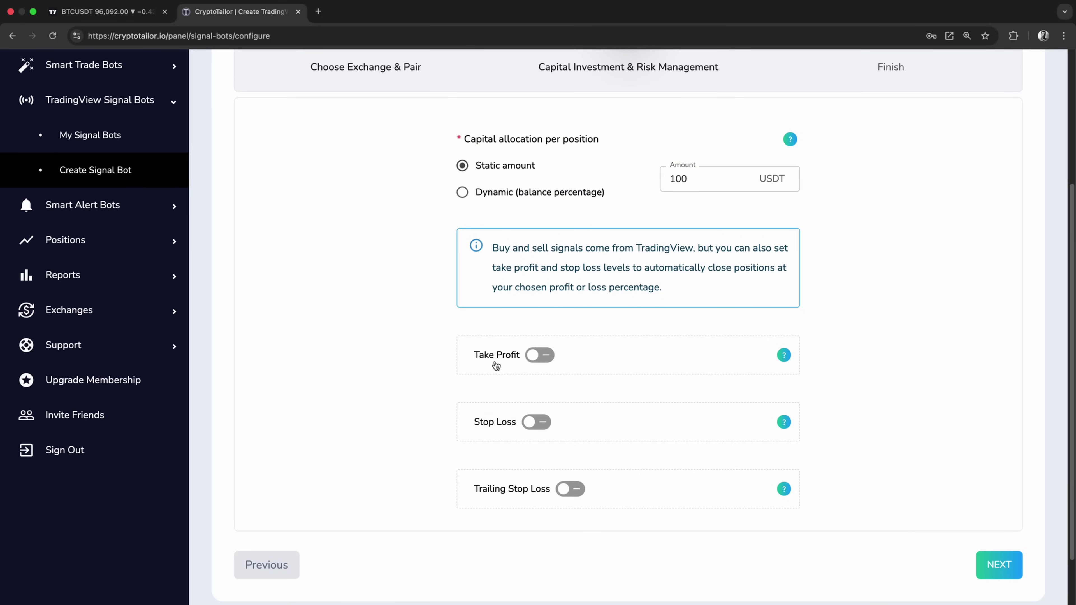
- Enable Take Profit at +5% and Stop Loss at -5%
drag(494, 249, 698, 247)
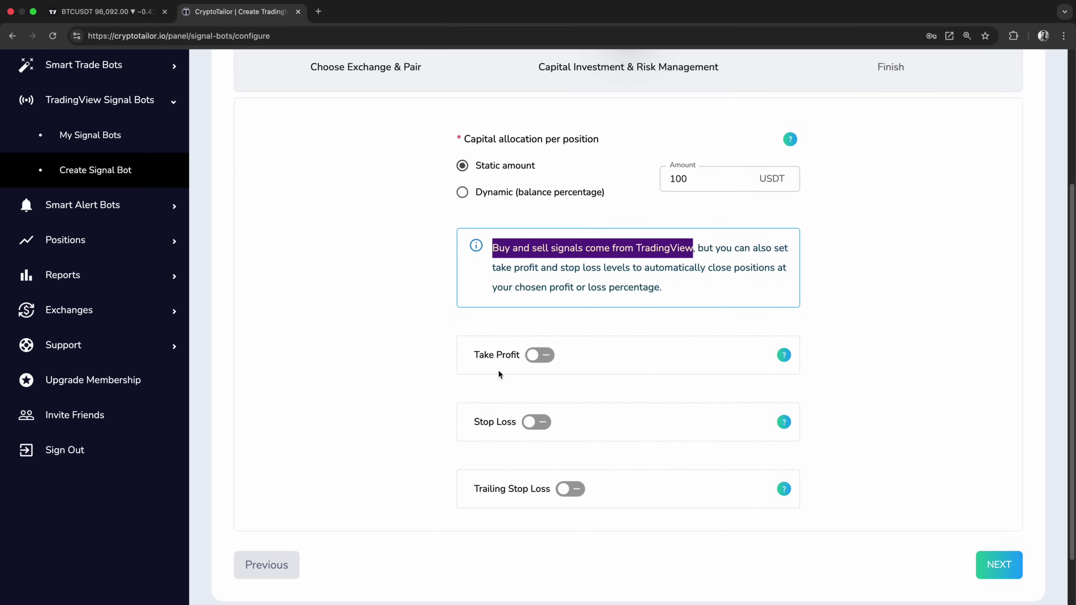
click(507, 361)
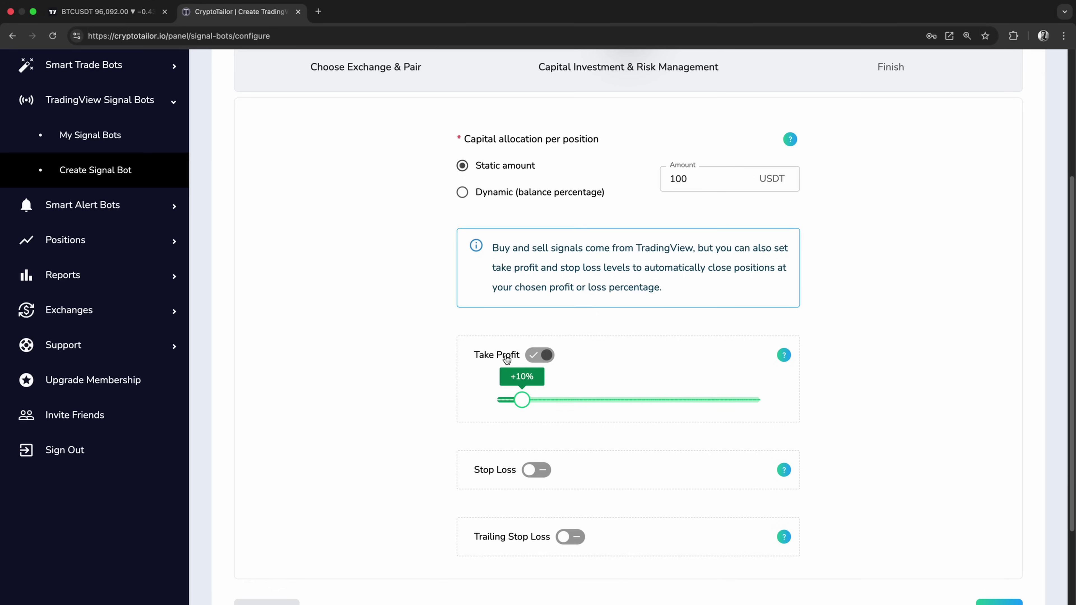
drag(516, 410, 510, 408)
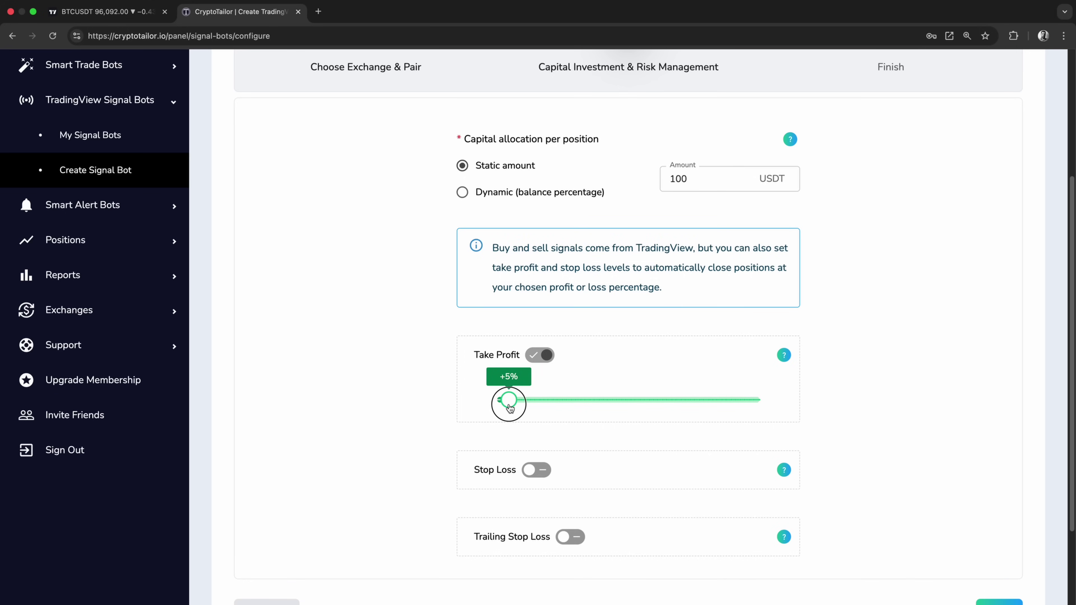
click(536, 470)
scroll(697, 448, down, 3)
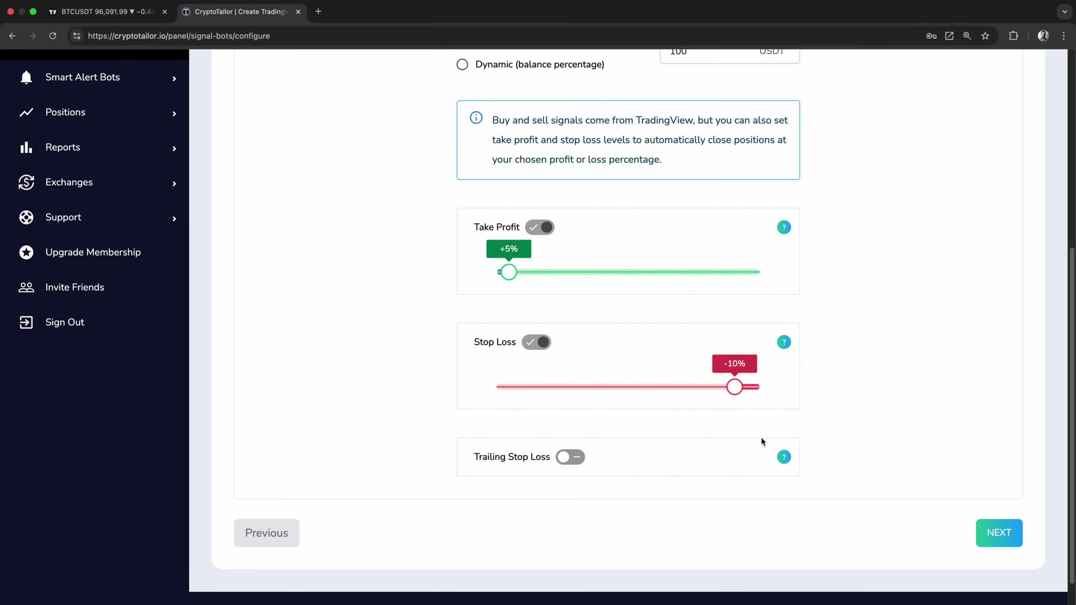
drag(739, 389, 749, 395)
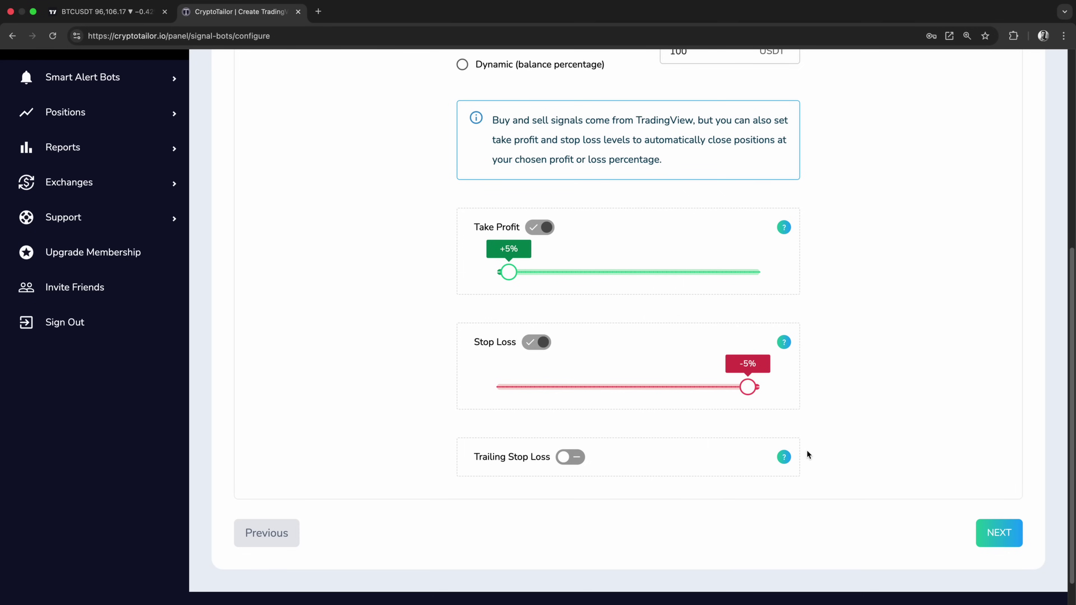
- On the final setup step, retitle the bot 'UT Bot Alerts'
click(999, 532)
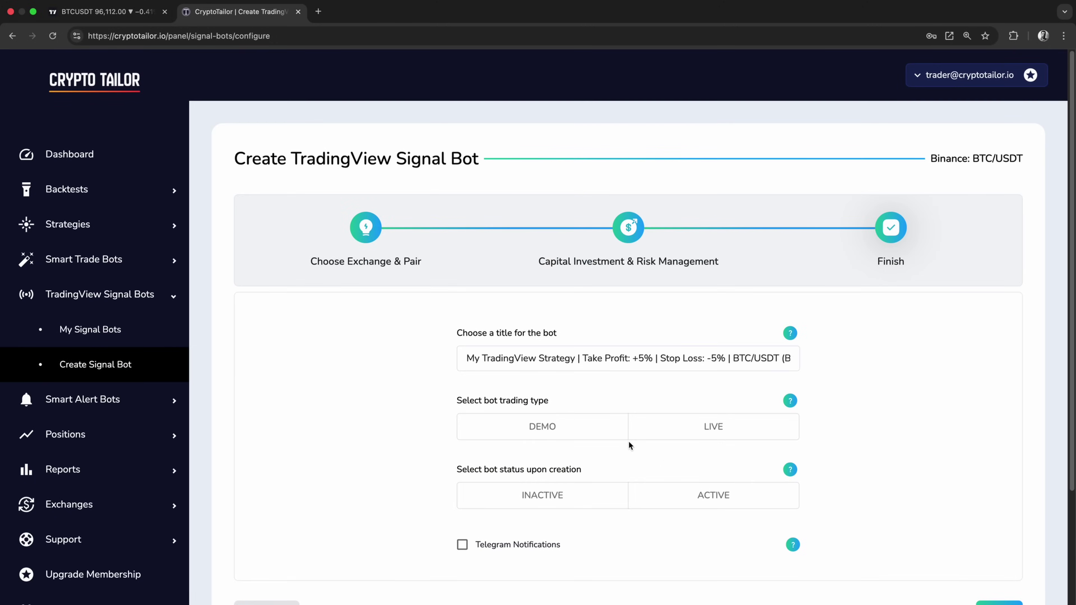
click(581, 366)
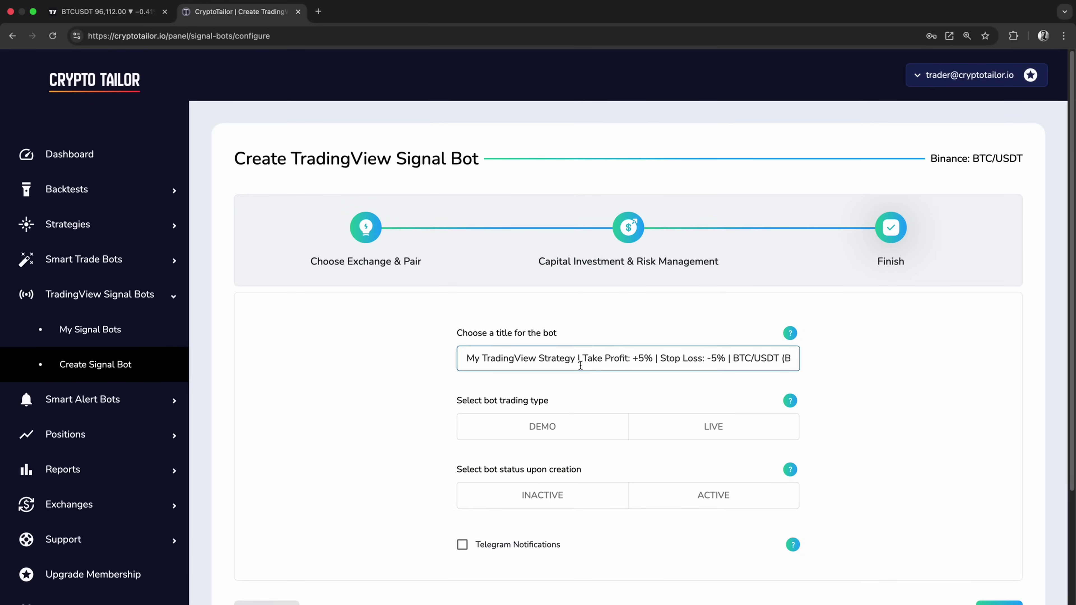
drag(581, 366, 456, 361)
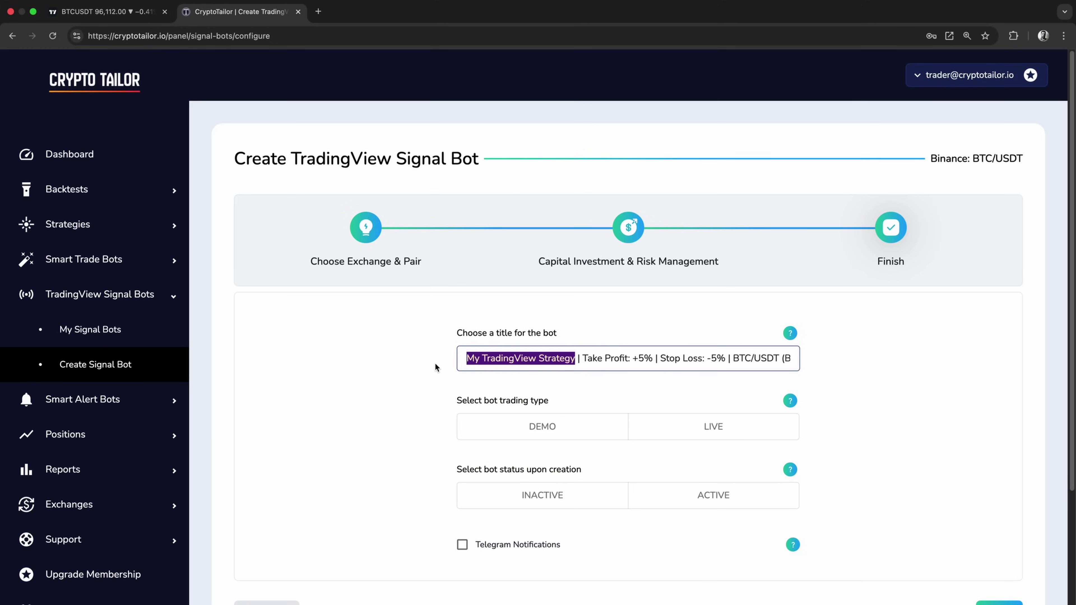
click(132, 13)
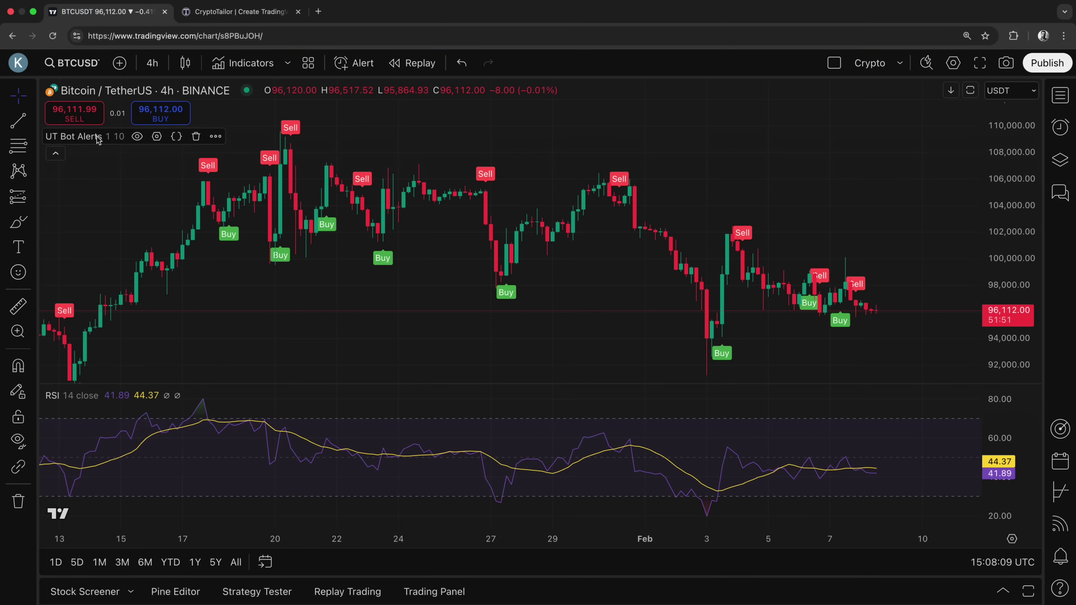
click(220, 12)
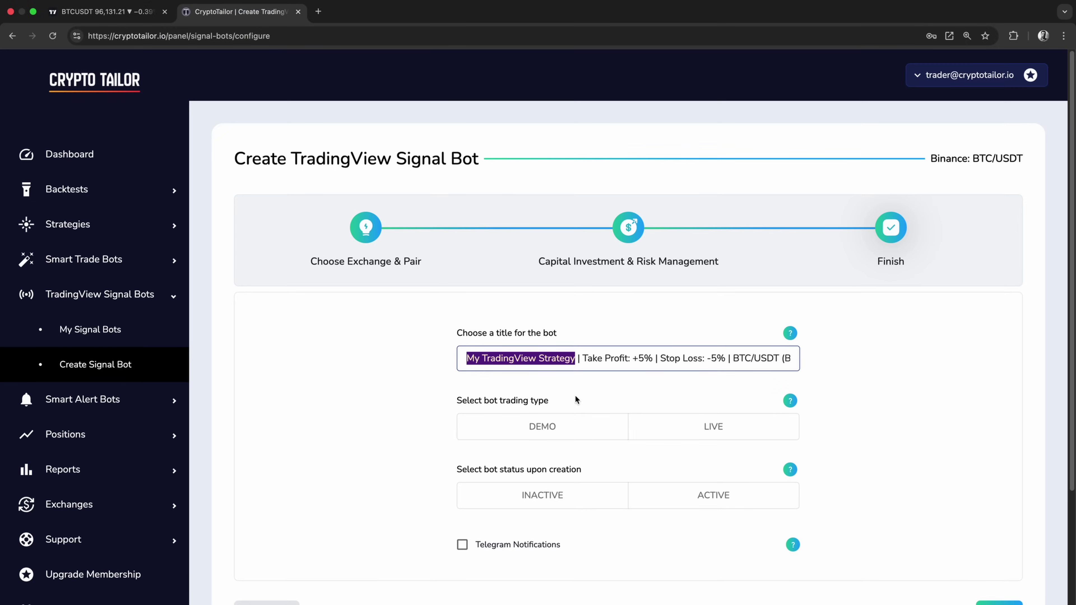
text(UT Bot Ale)
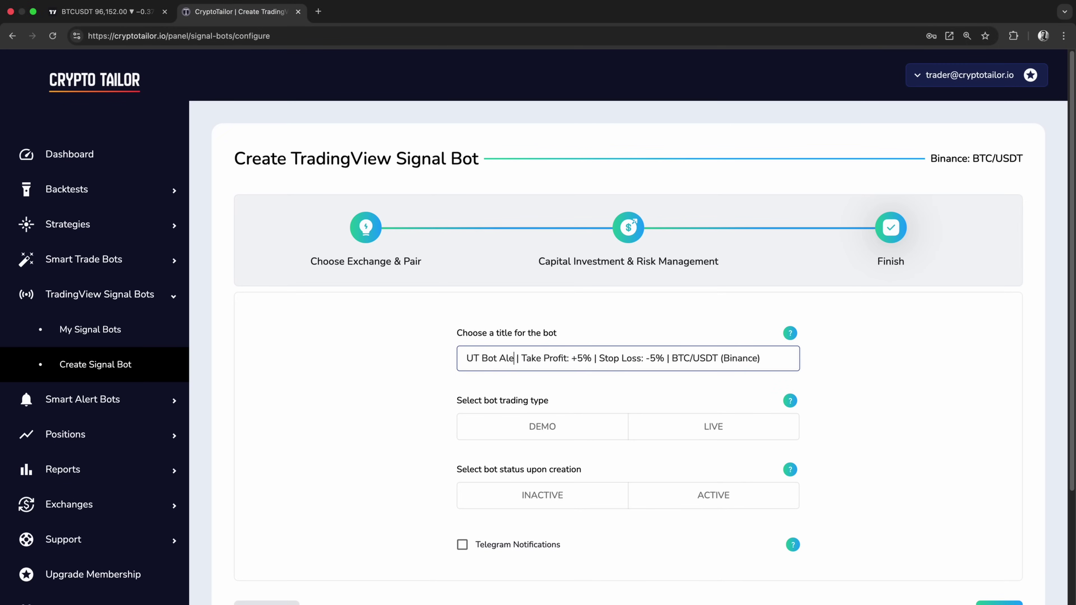
text(rts)
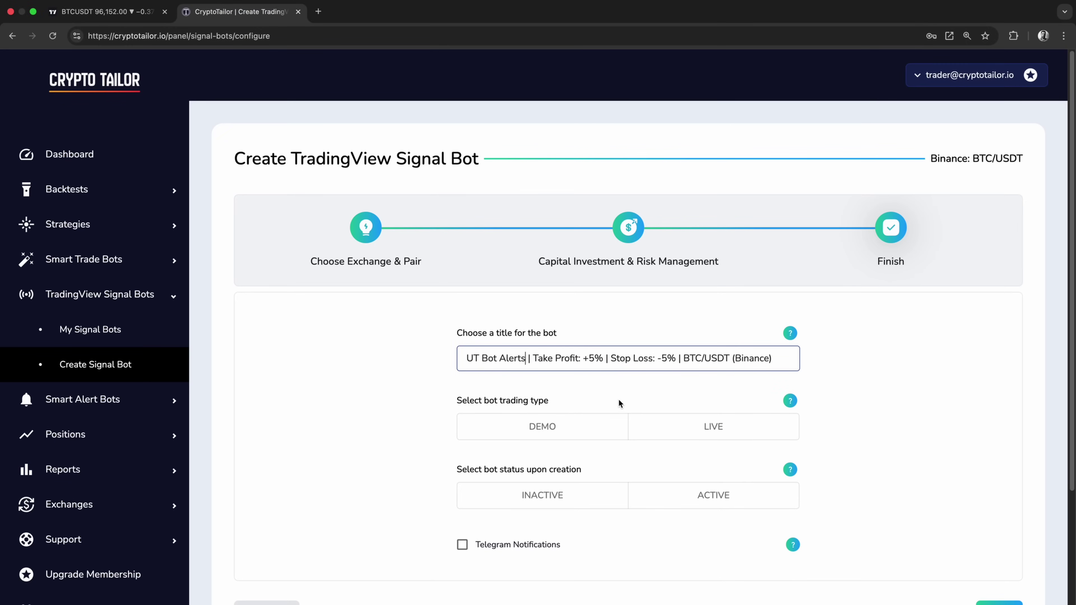
- Set the bot to DEMO trading and ACTIVE on creation
click(678, 429)
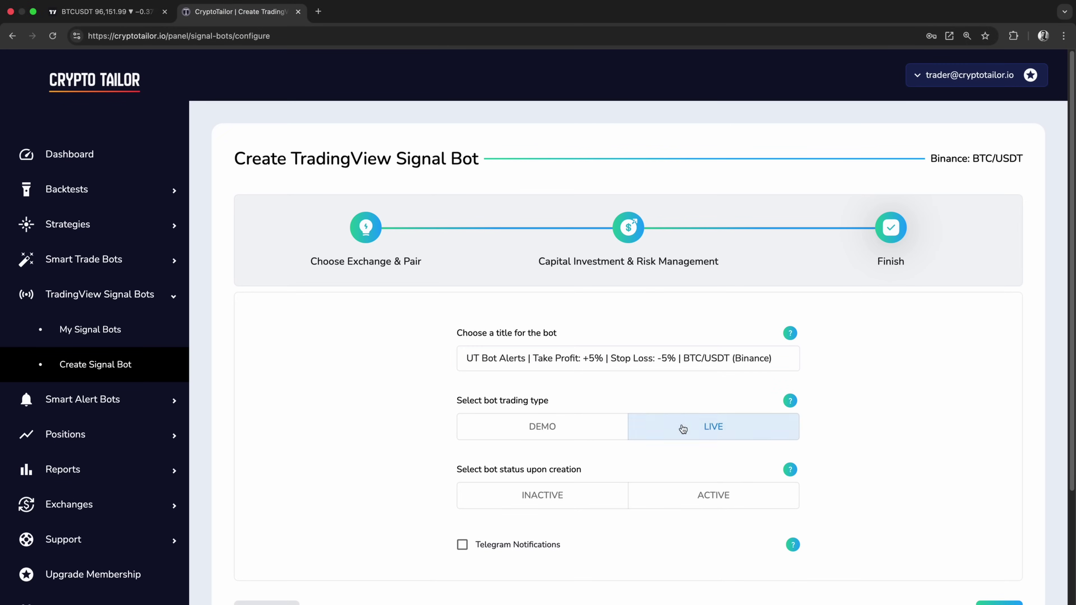
scroll(711, 401, down, 2)
mouse_move(790, 335)
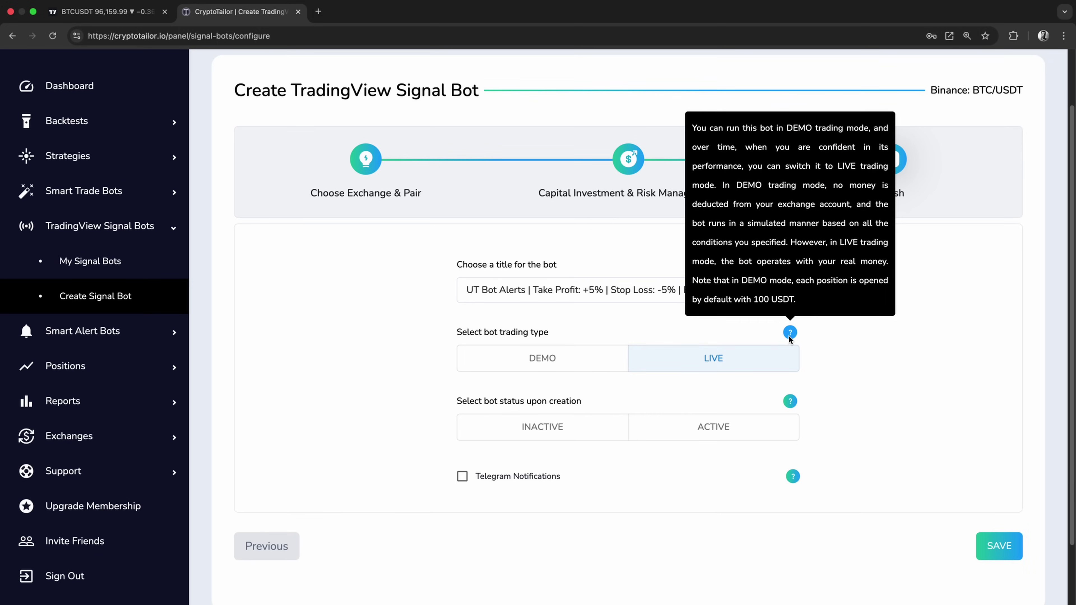
click(575, 364)
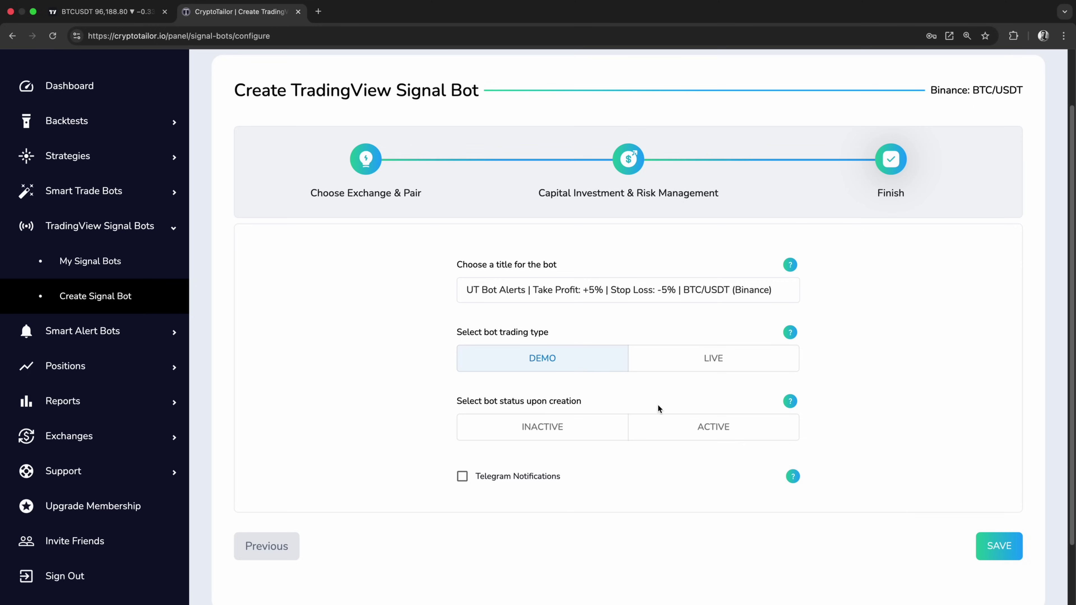
click(668, 429)
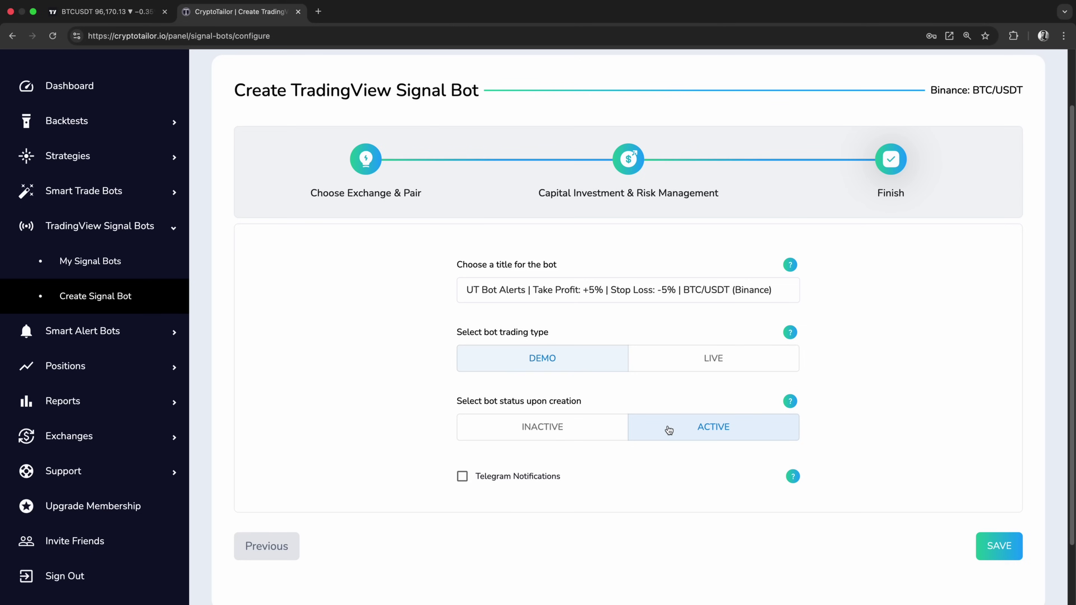
- Enable Telegram notifications and save the signal bot
click(514, 485)
mouse_move(793, 479)
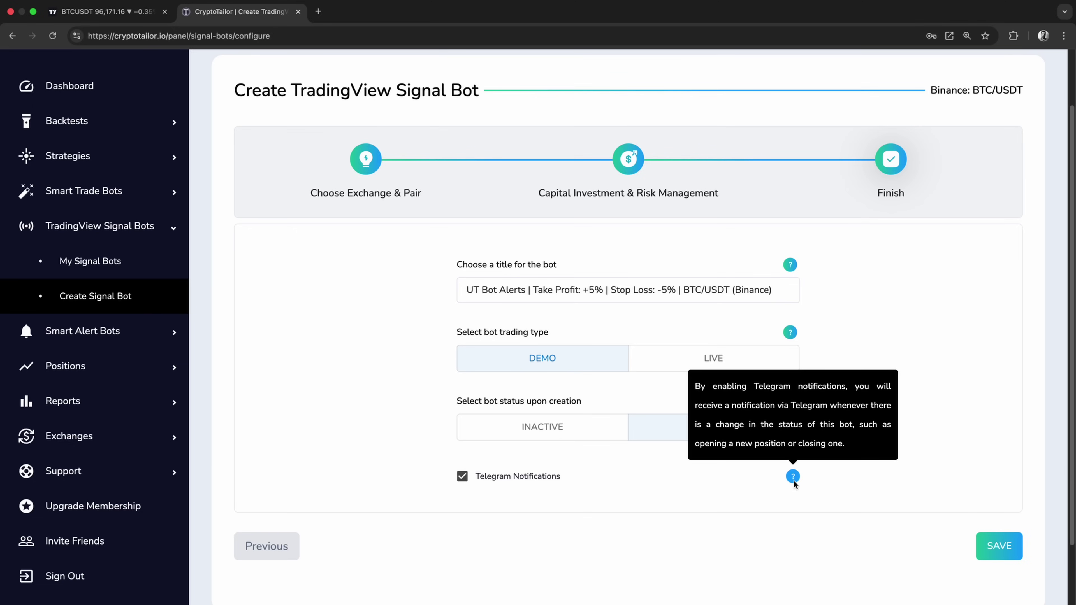
scroll(943, 462, up, 2)
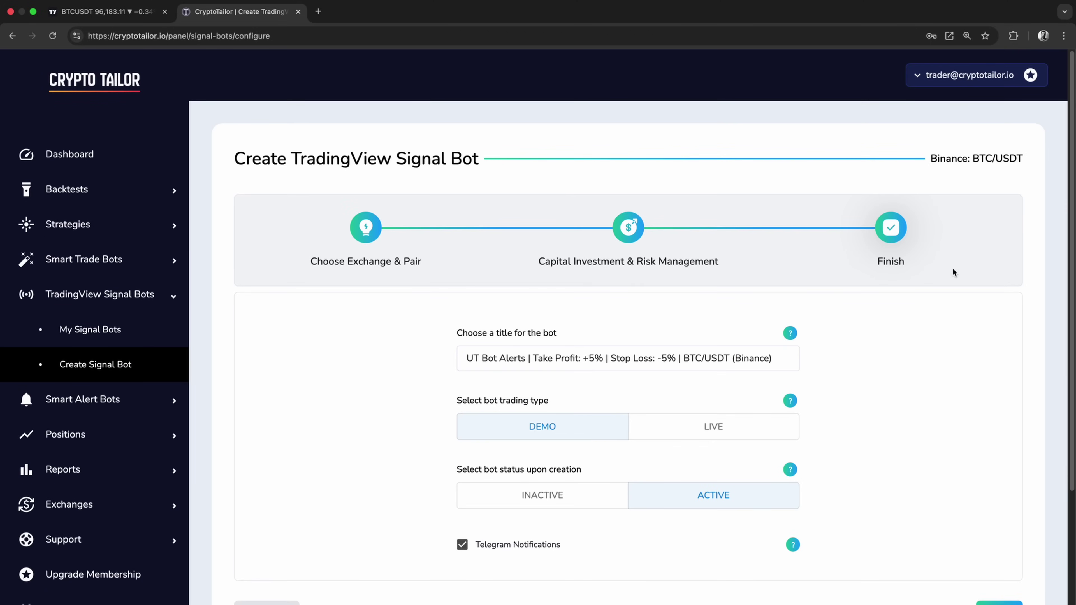
click(965, 90)
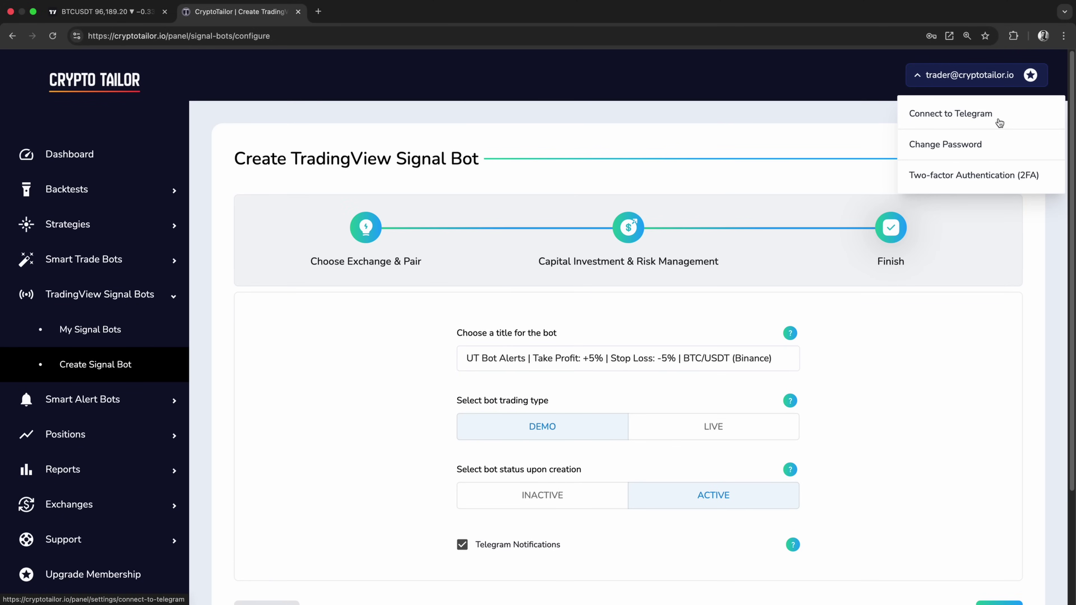
scroll(949, 294, down, 3)
click(1000, 472)
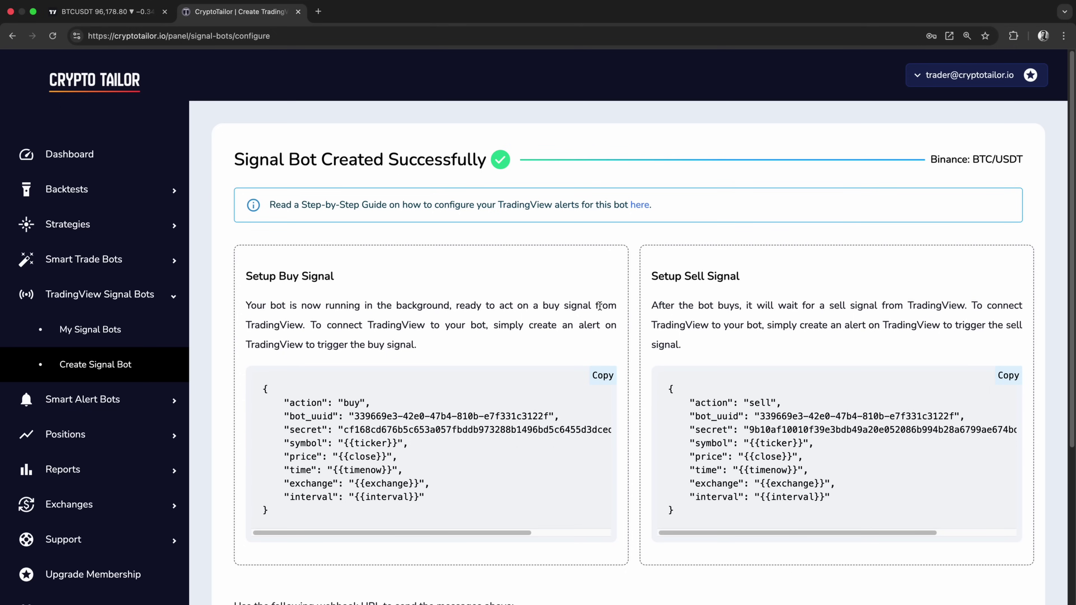
- Review the buy/sell signal JSON and webhook URL, then pan the TradingView chart to earlier January
drag(280, 276, 335, 276)
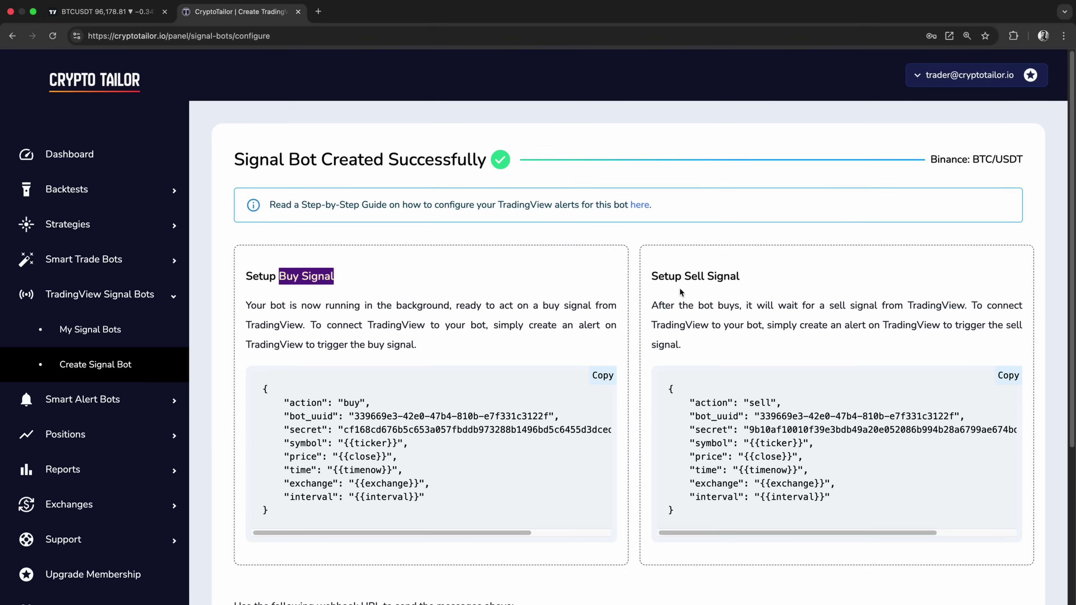
drag(685, 277, 765, 278)
scroll(750, 298, down, 1)
scroll(724, 319, down, 5)
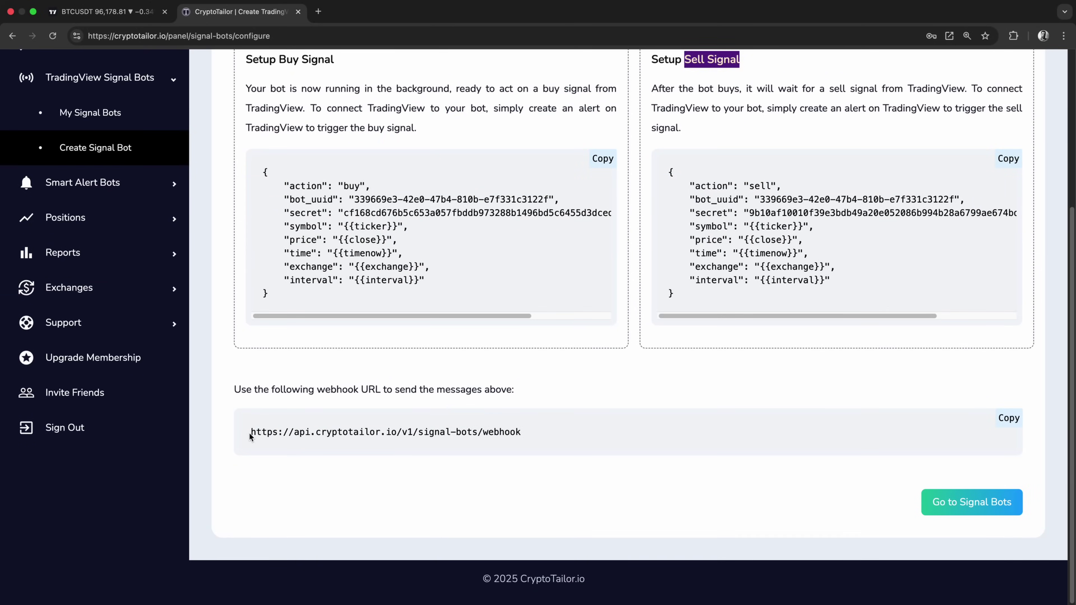
drag(250, 437, 555, 434)
scroll(555, 435, up, 5)
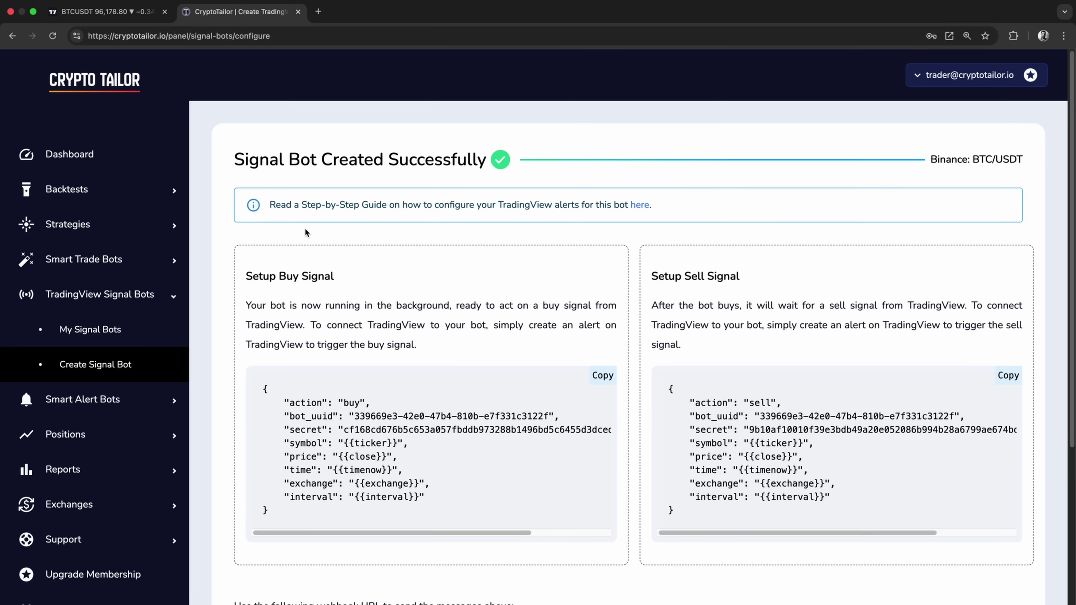
click(106, 12)
drag(347, 280, 415, 308)
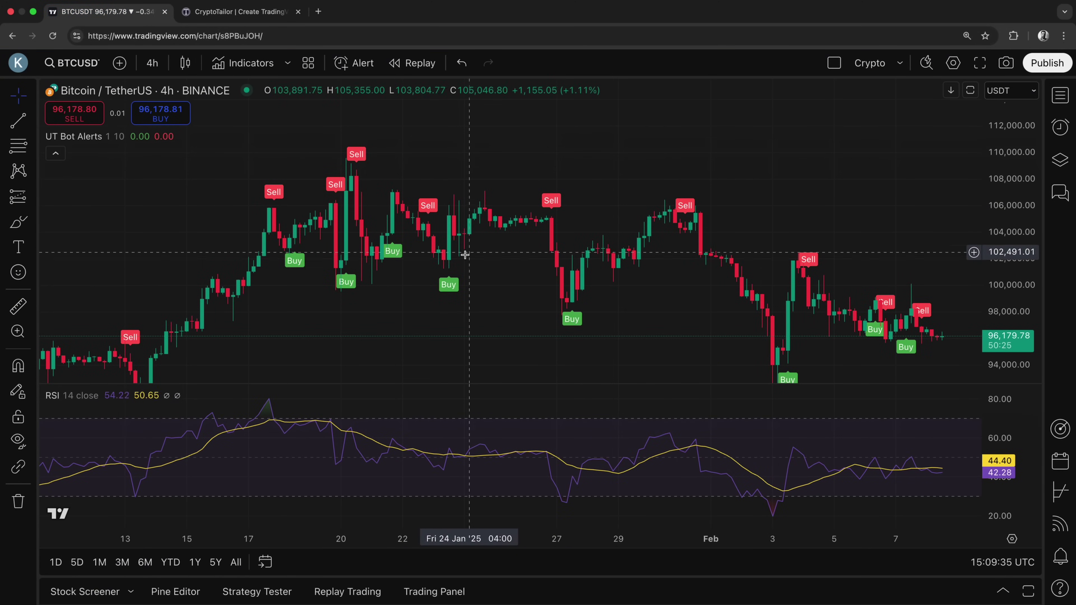
- Create a BTCUSDT alert on UT Bot Alerts (1, 10) with the UT Long condition
click(358, 63)
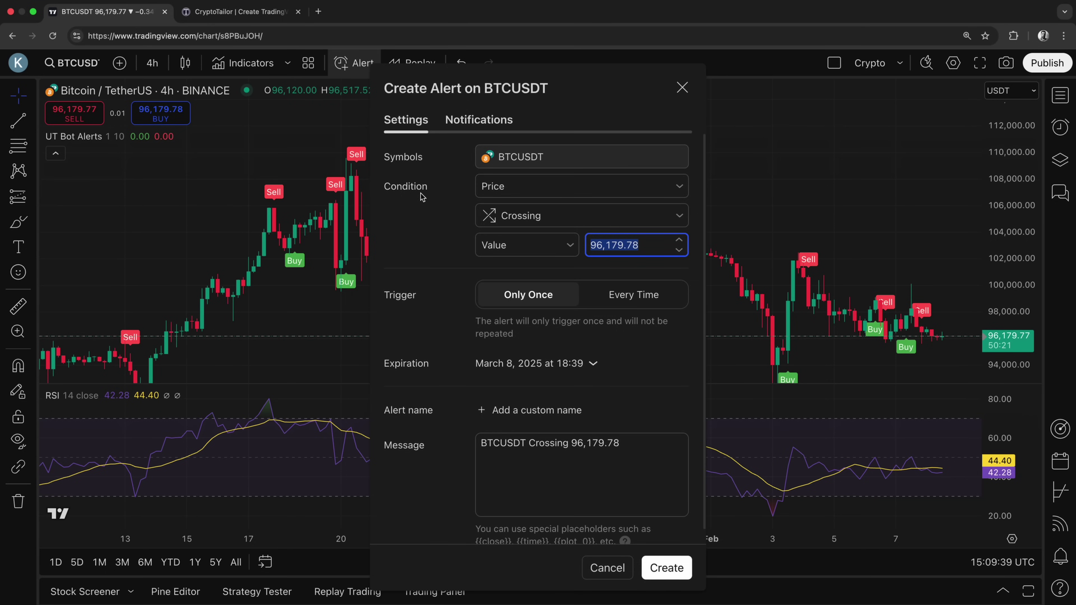
click(492, 189)
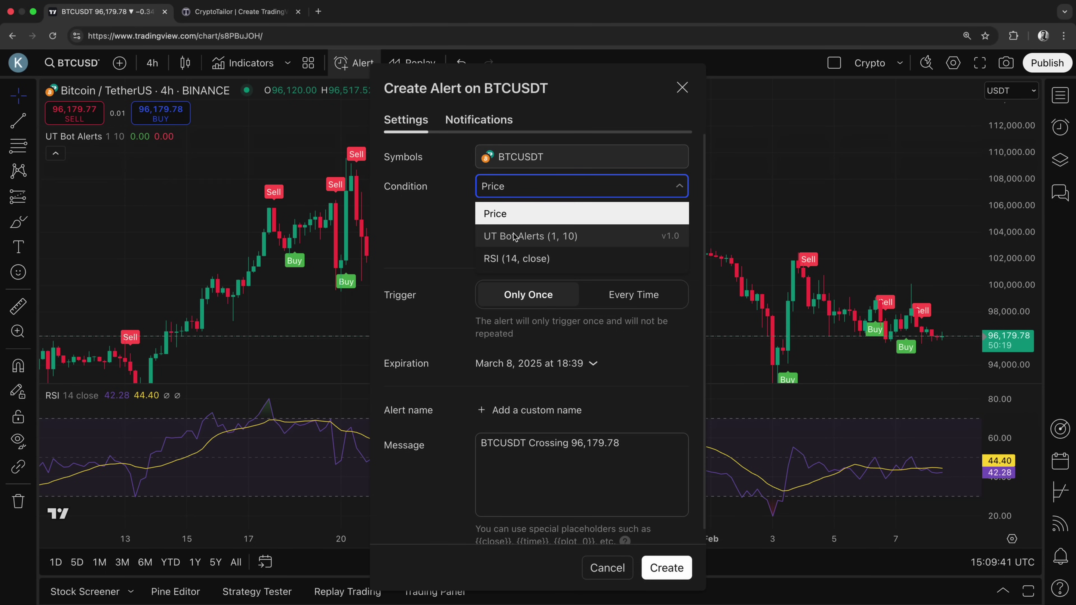
click(589, 240)
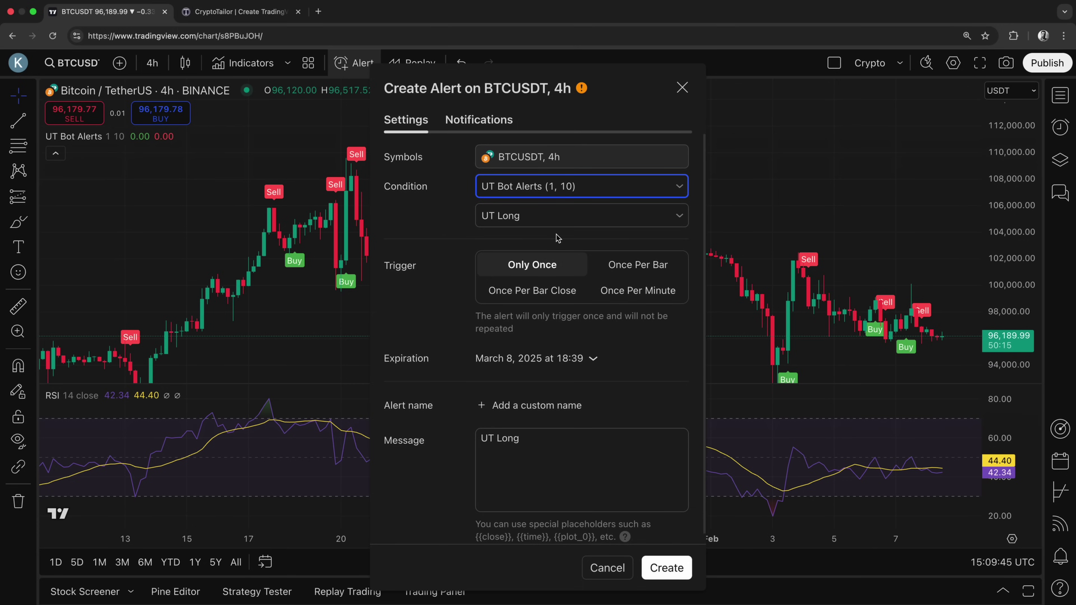
click(533, 216)
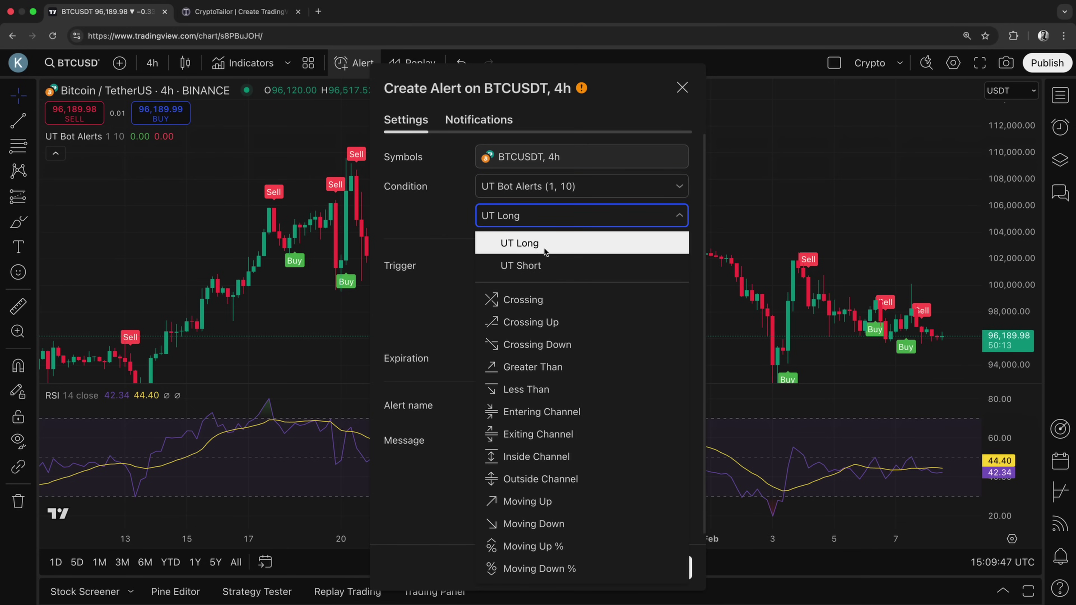
click(535, 244)
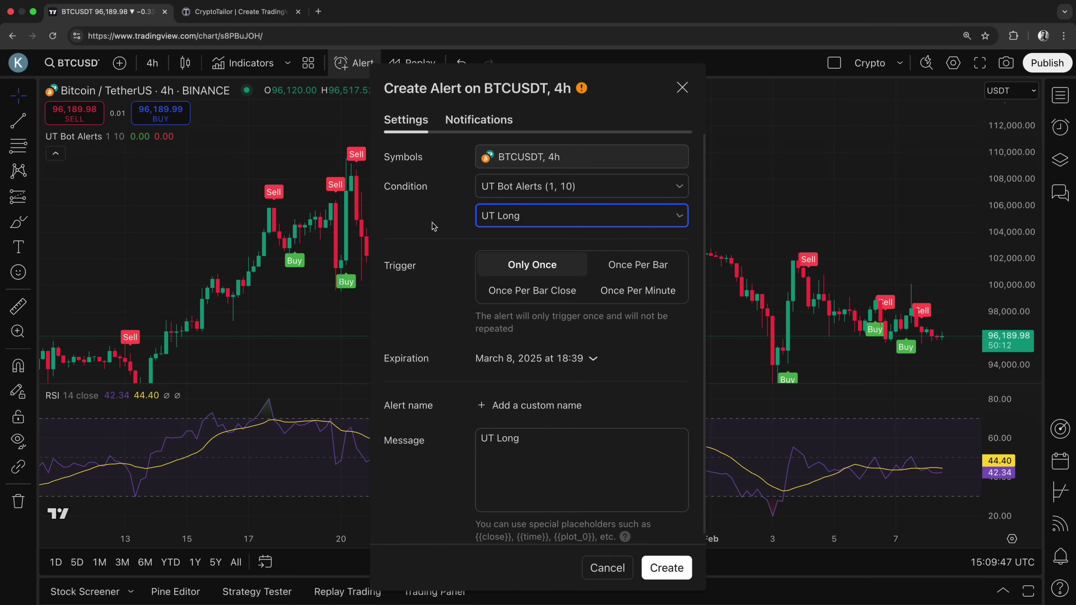
- Make it fire once per bar close and expire on 2025-03-31
click(513, 292)
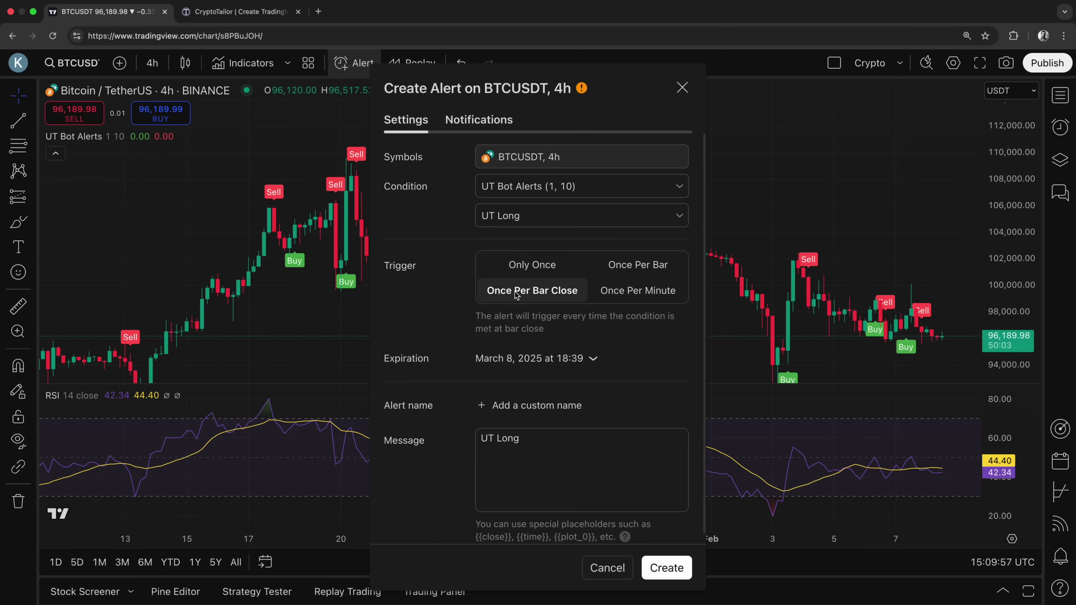
click(502, 359)
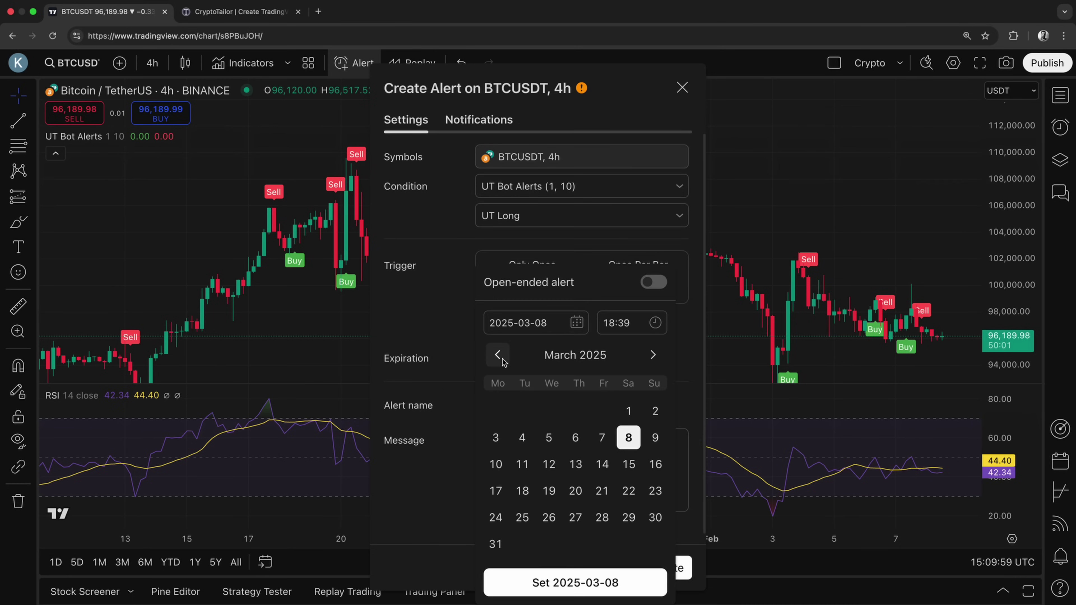
click(495, 544)
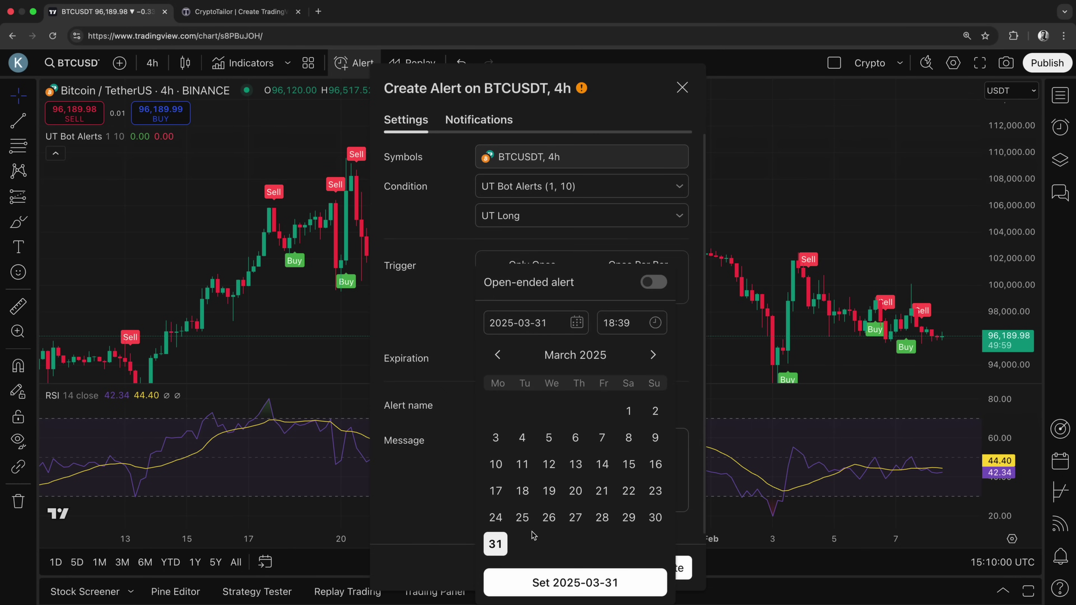
click(553, 579)
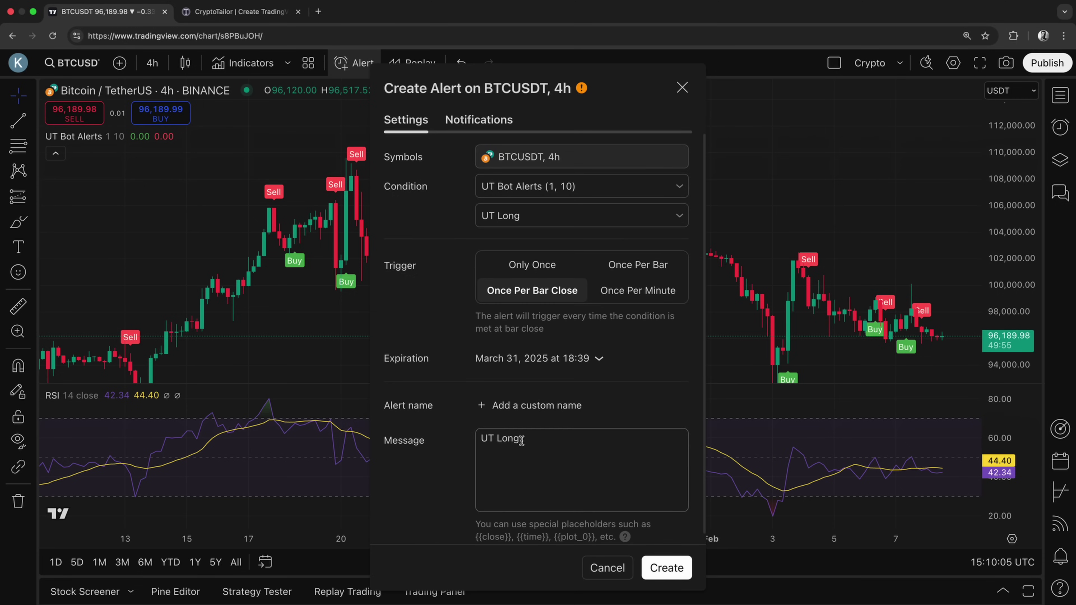
- Replace the alert message with CryptoTailor's buy-signal JSON
drag(480, 439, 521, 443)
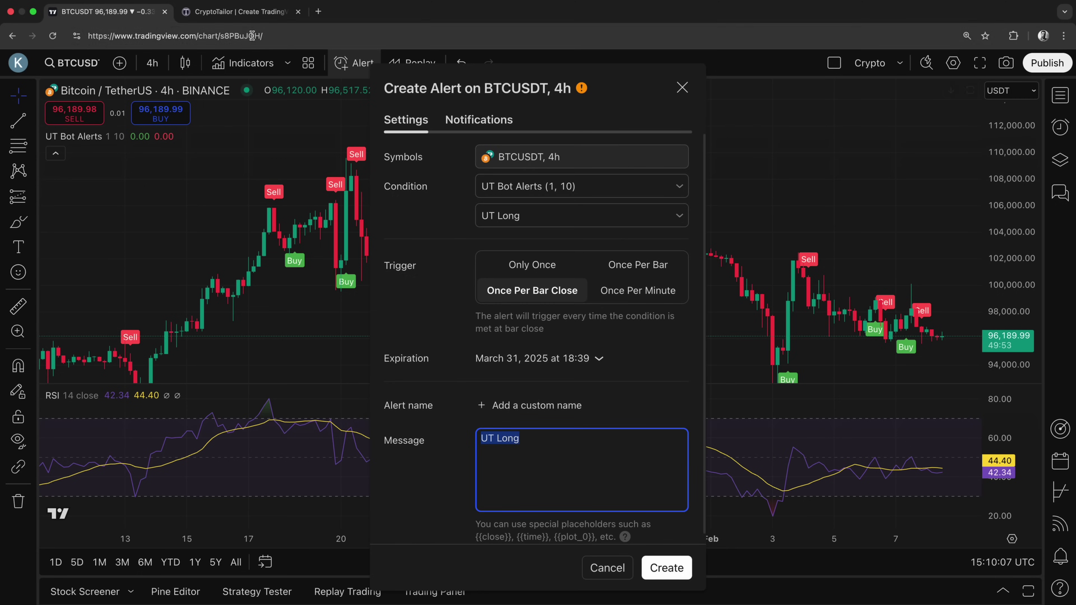
click(239, 12)
drag(271, 277, 335, 276)
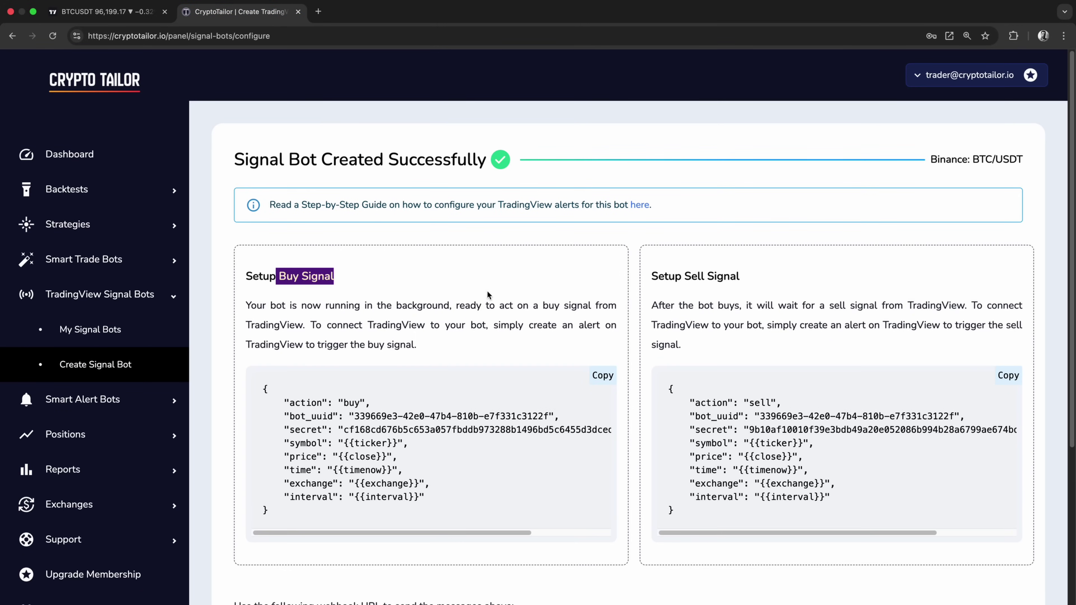
click(603, 376)
click(108, 12)
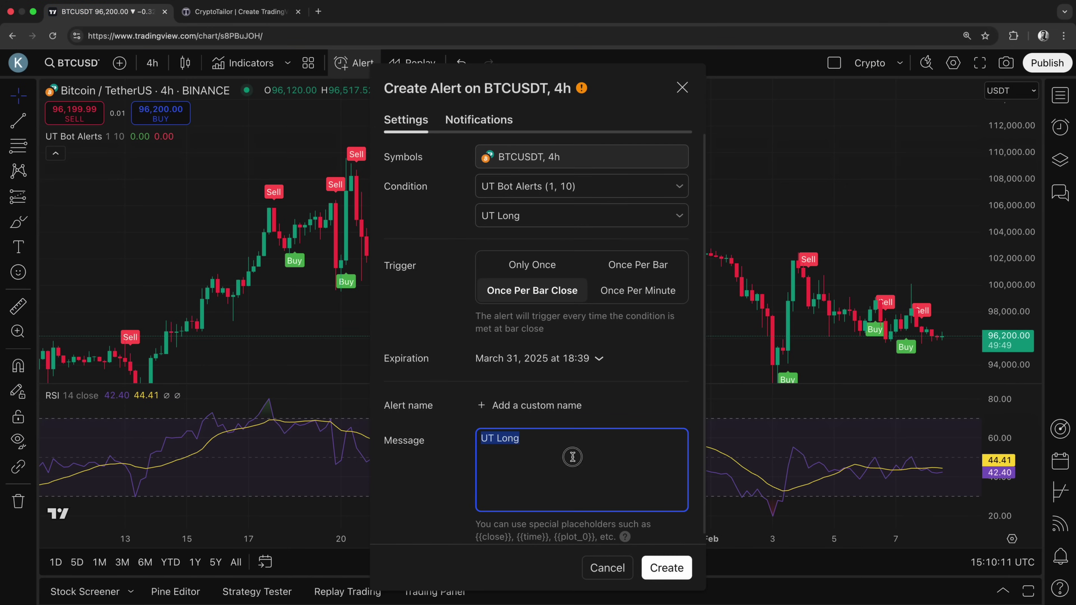
key(super+v)
scroll(615, 464, up, 5)
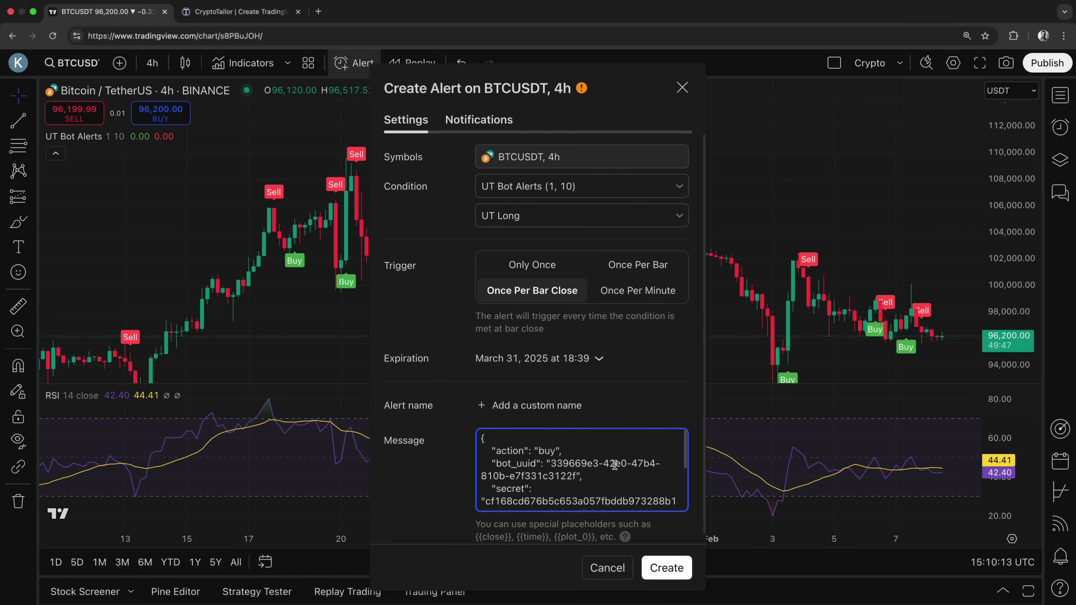
click(632, 416)
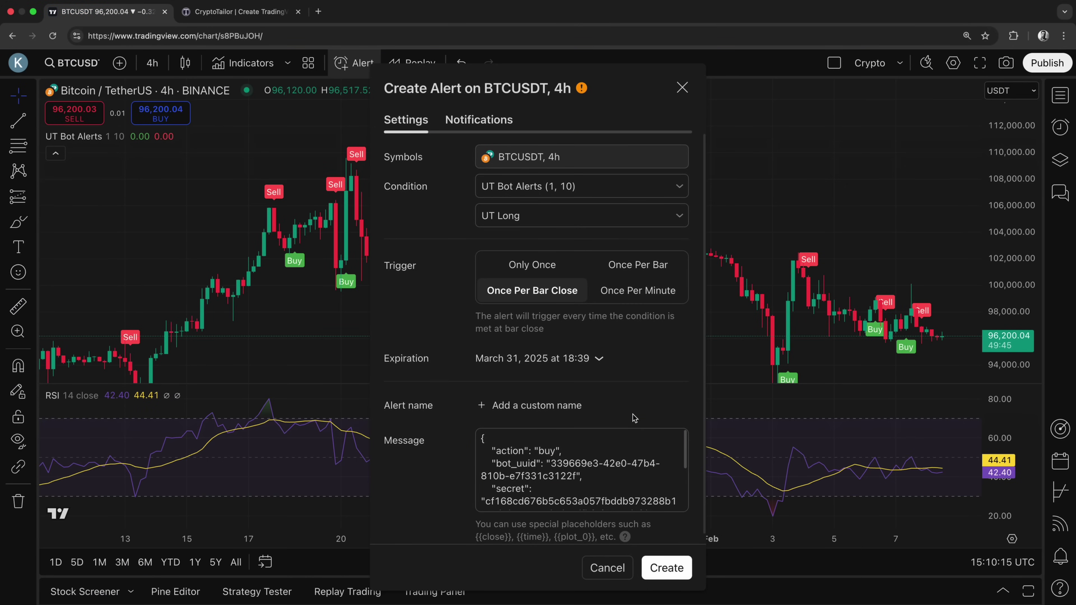
- Enable the webhook notification with the CryptoTailor webhook URL and create the alert
click(478, 121)
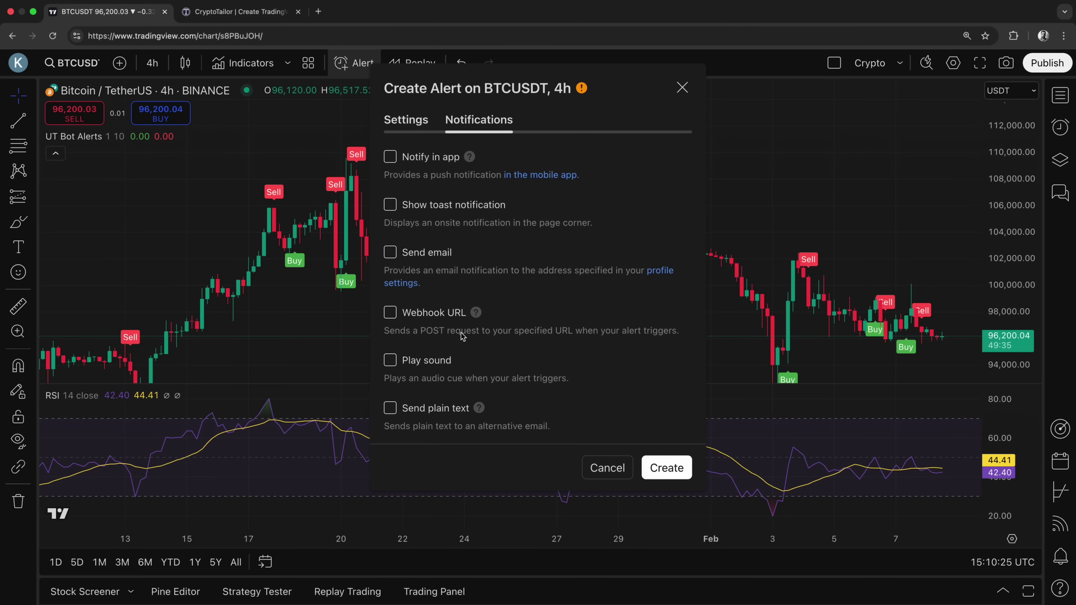
click(390, 313)
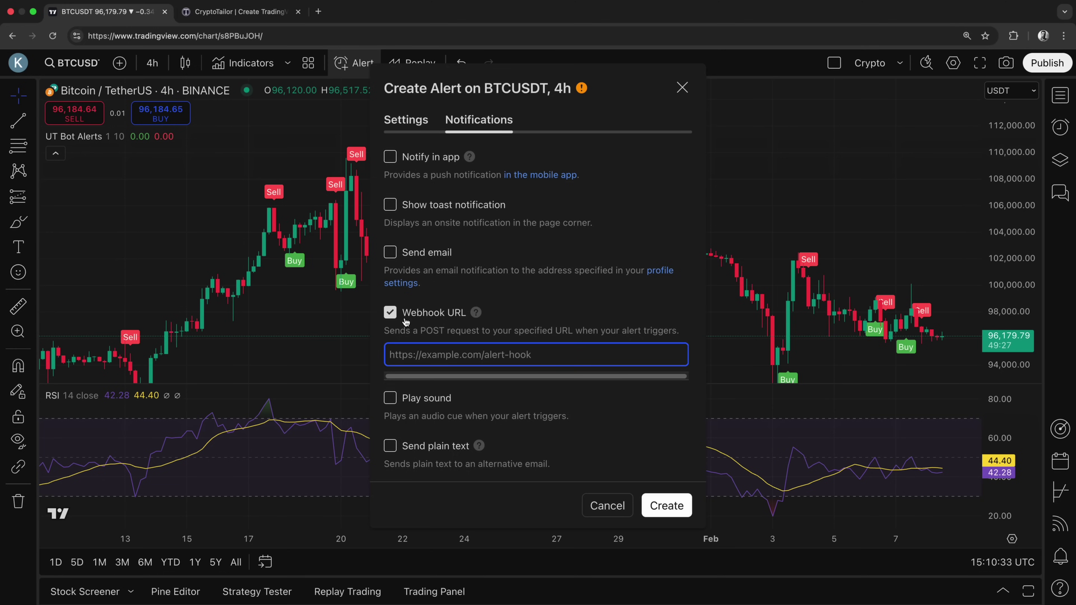
click(238, 12)
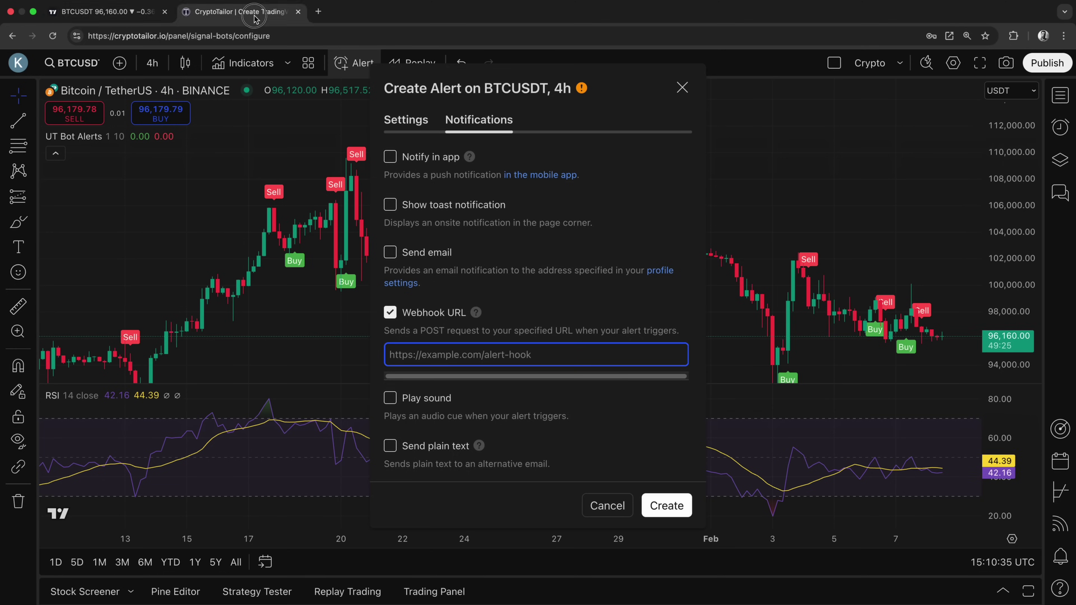
scroll(931, 470, down, 5)
click(1009, 420)
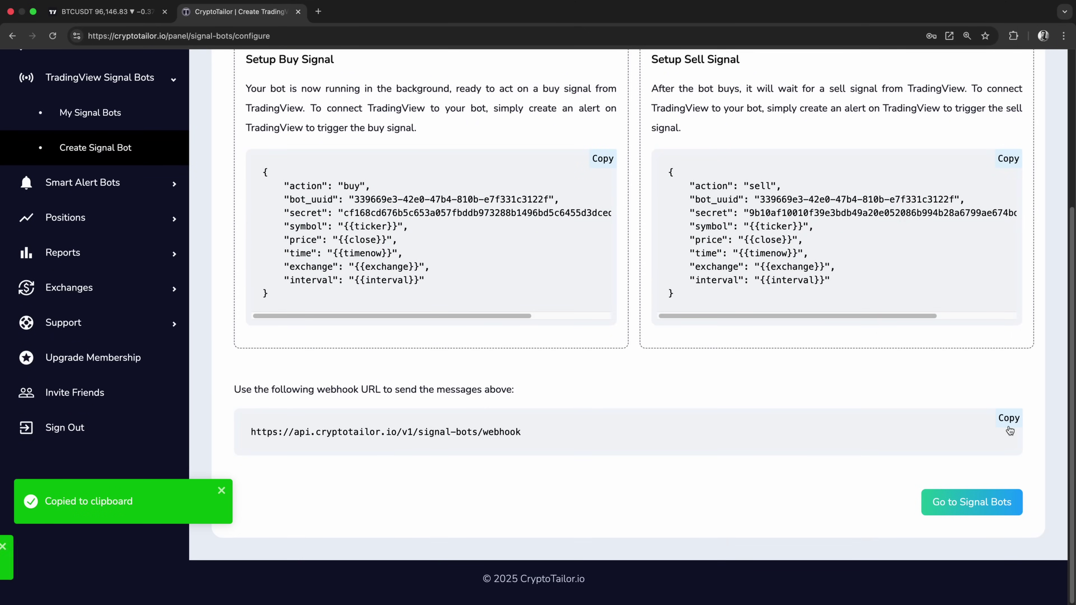
click(144, 15)
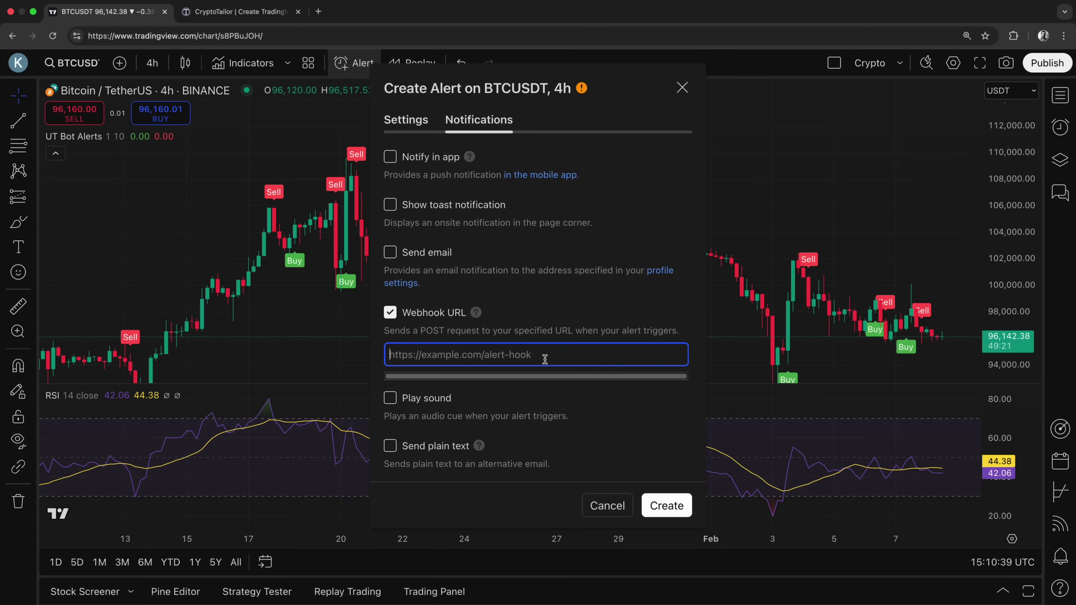
key(super+v)
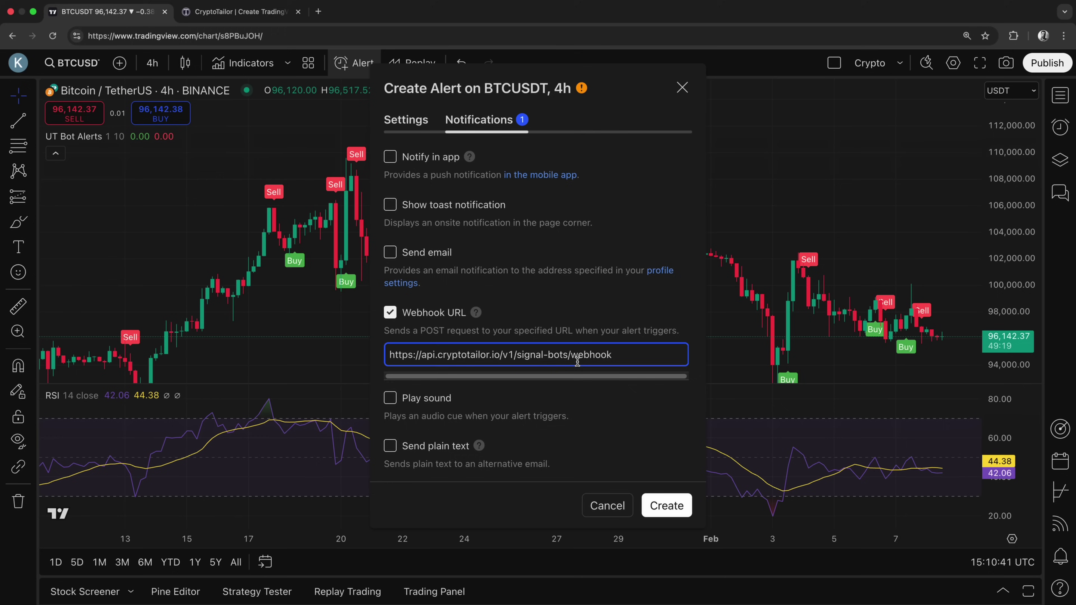
click(667, 505)
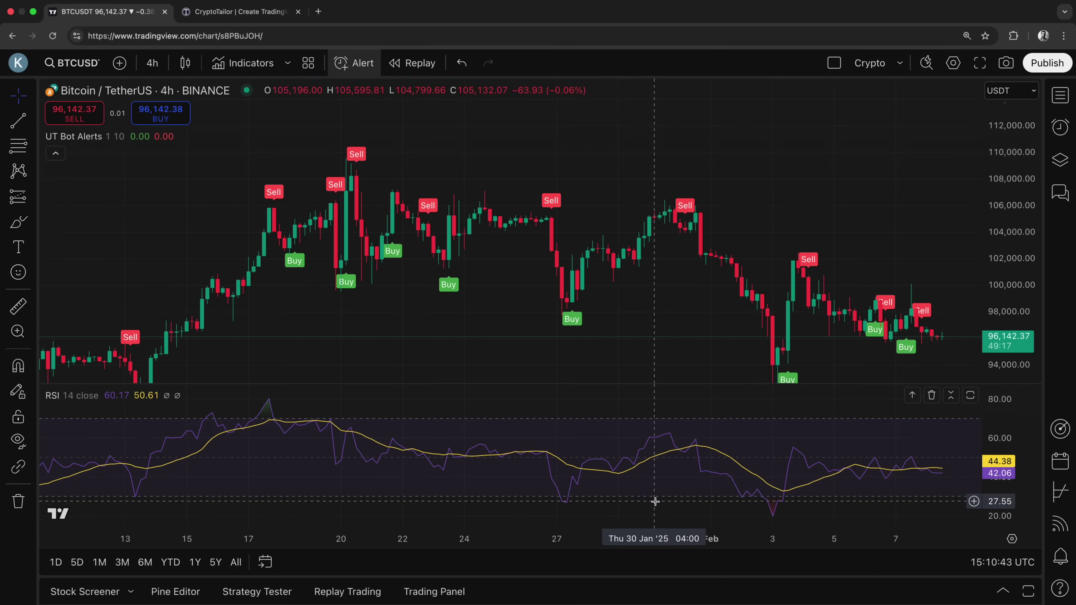
- Show the alerts list to confirm the BTCUSDT 4h buy-signal alert is Active
click(1060, 127)
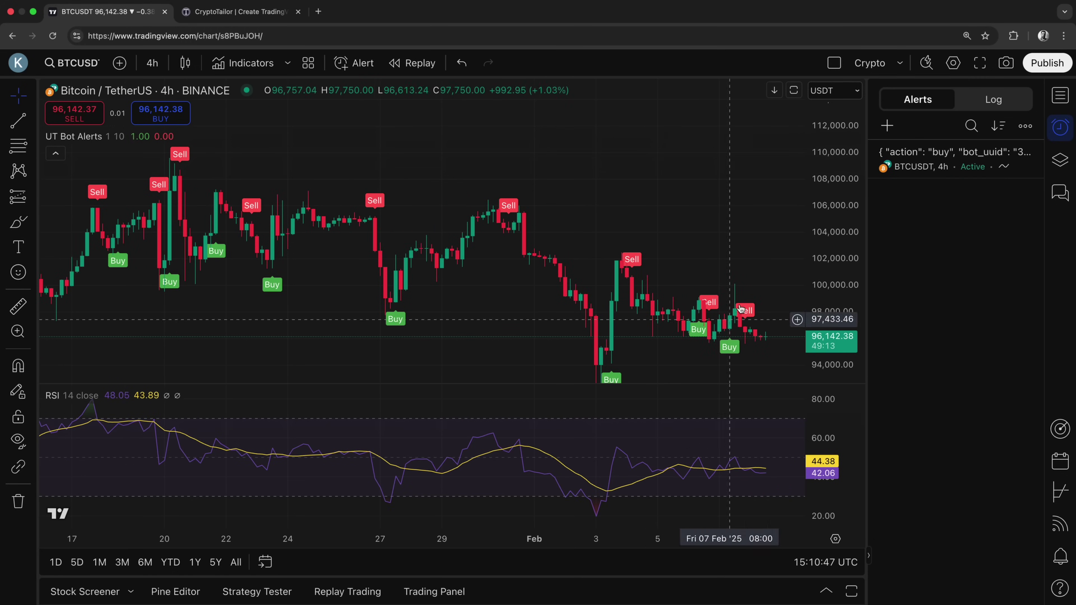
mouse_move(940, 162)
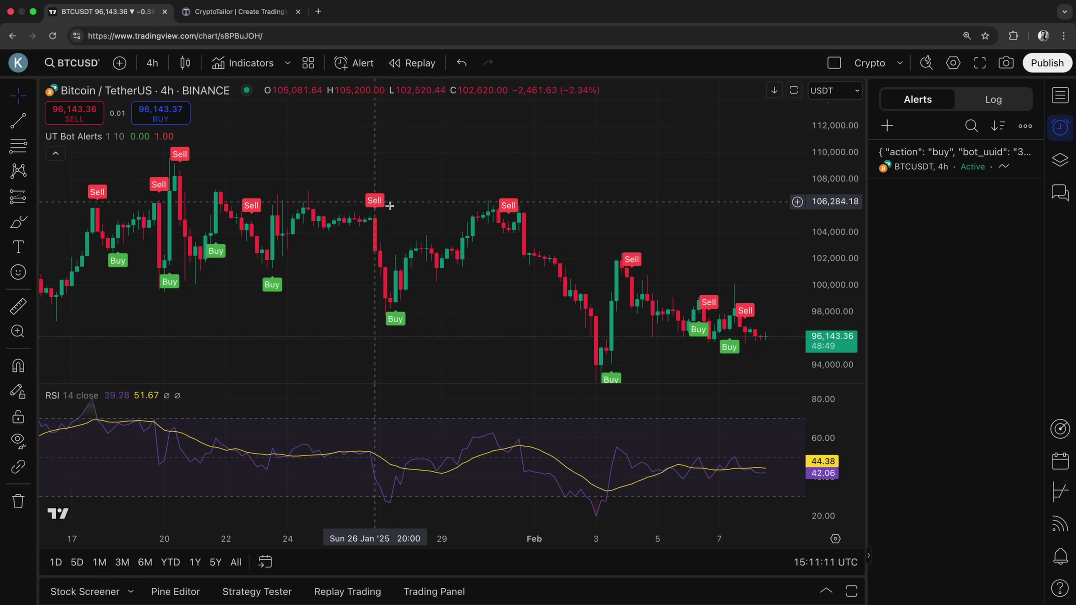
- Start a BTCUSDT alert on UT Bot Alerts (1, 10) UT Short, triggering once per bar close
click(363, 68)
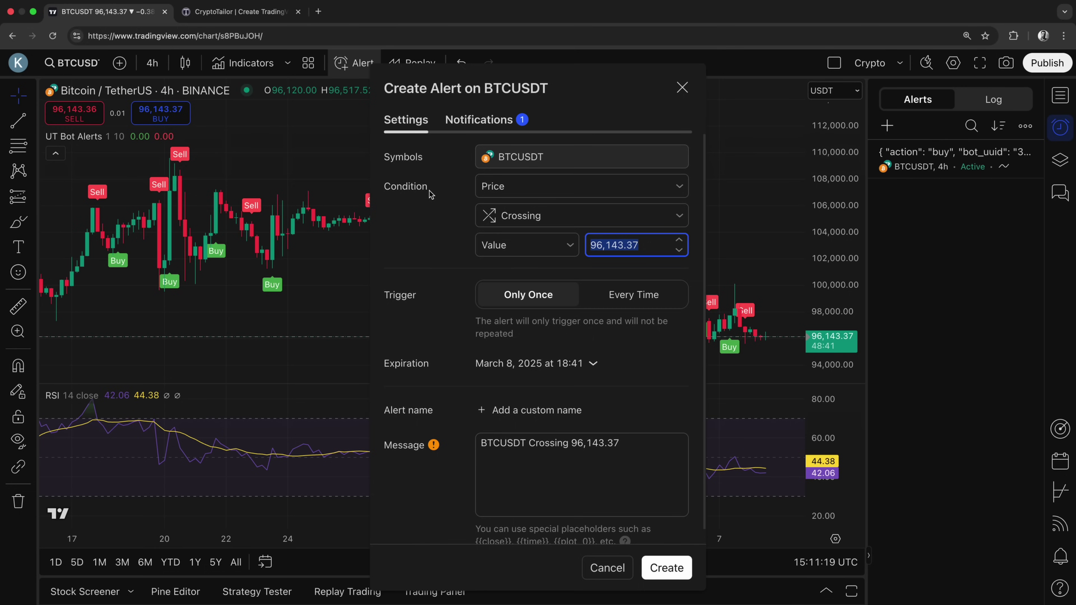
click(474, 189)
click(507, 233)
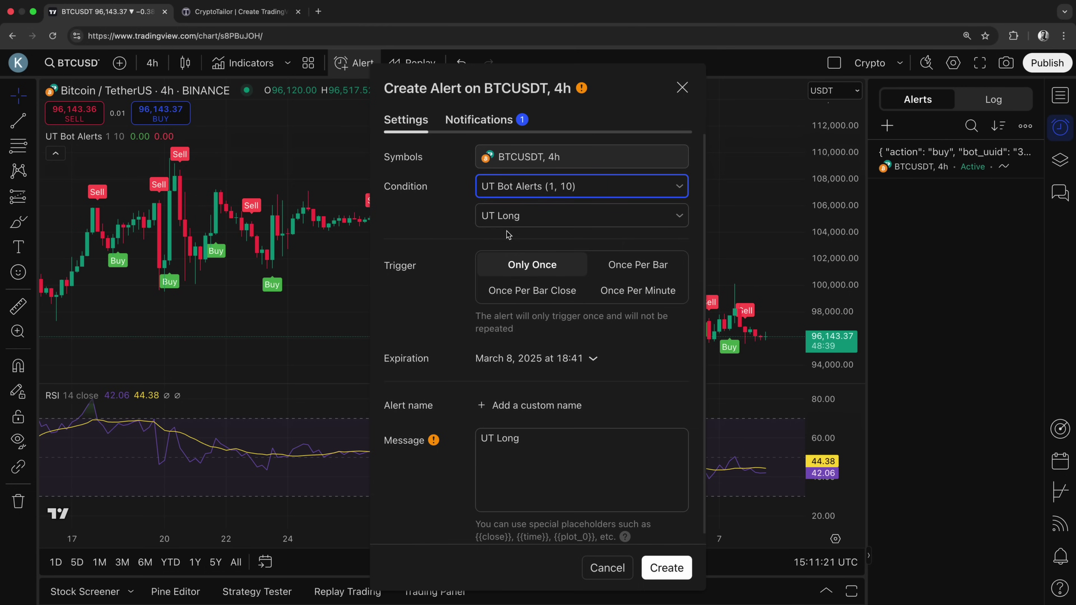
click(512, 221)
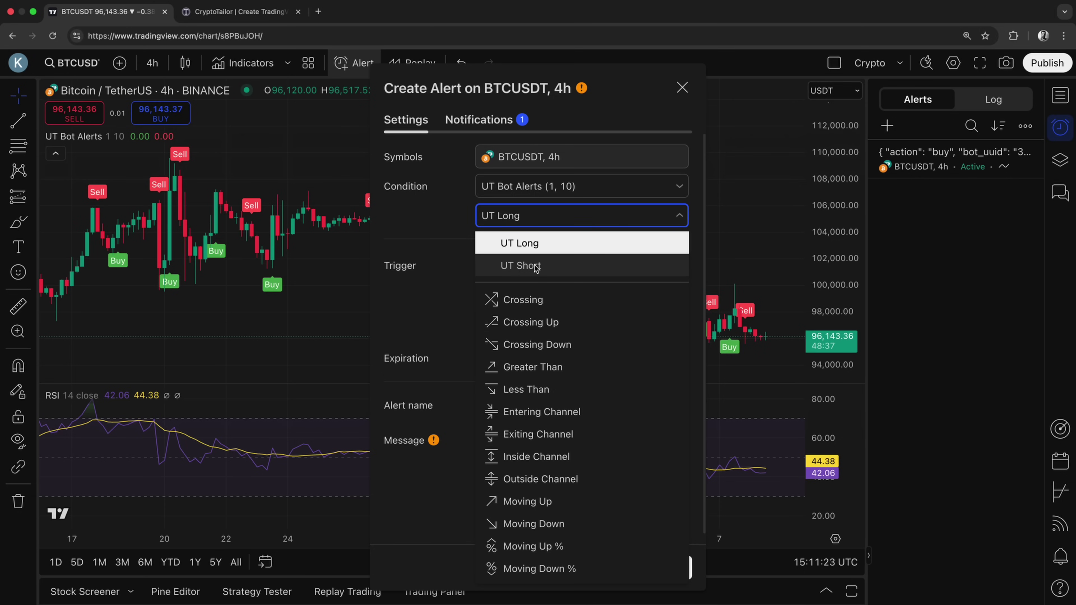
click(507, 273)
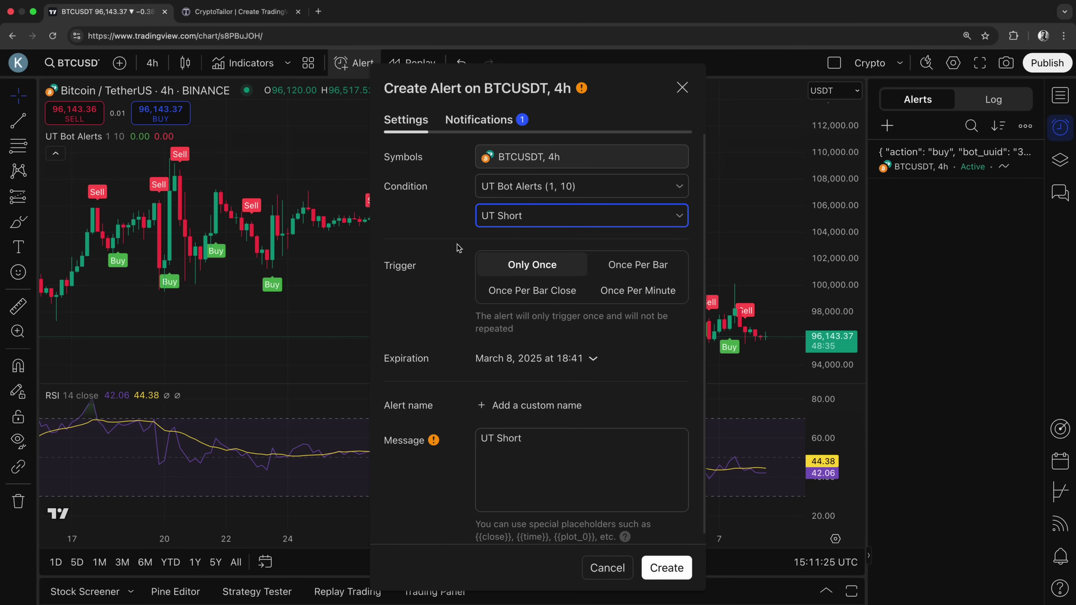
click(499, 289)
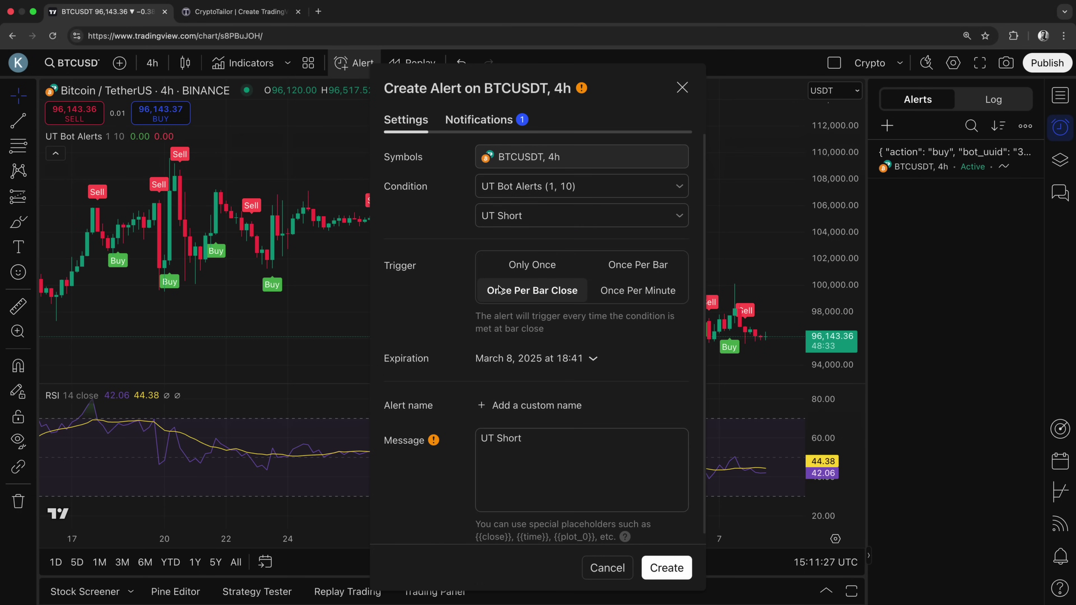
- Paste CryptoTailor's sell-signal JSON as the alert message, check the webhook, and create the alert
click(238, 12)
scroll(1029, 307, up, 5)
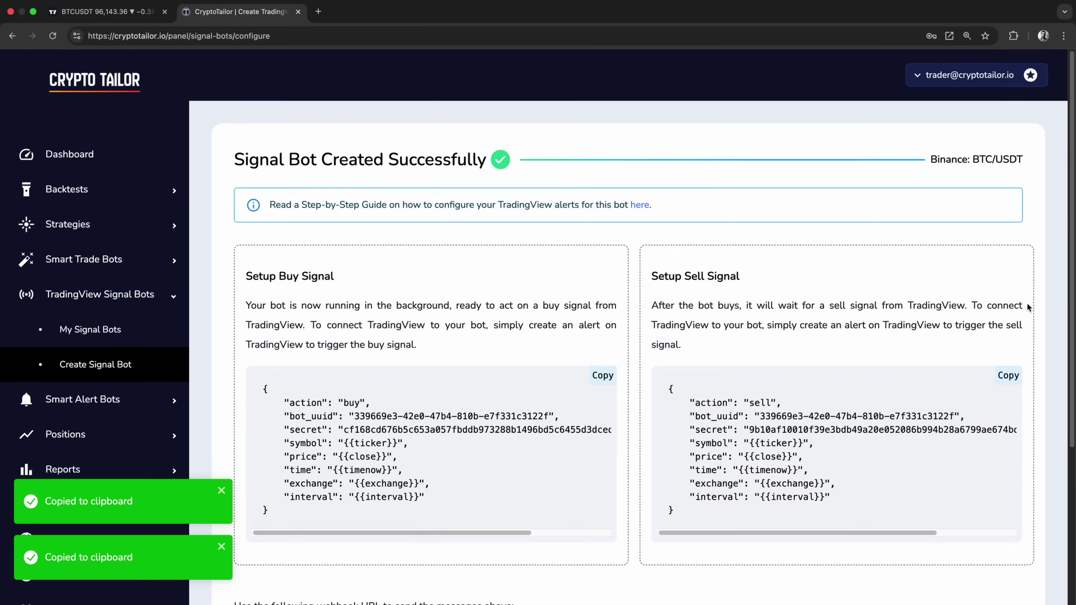
click(1008, 375)
click(106, 12)
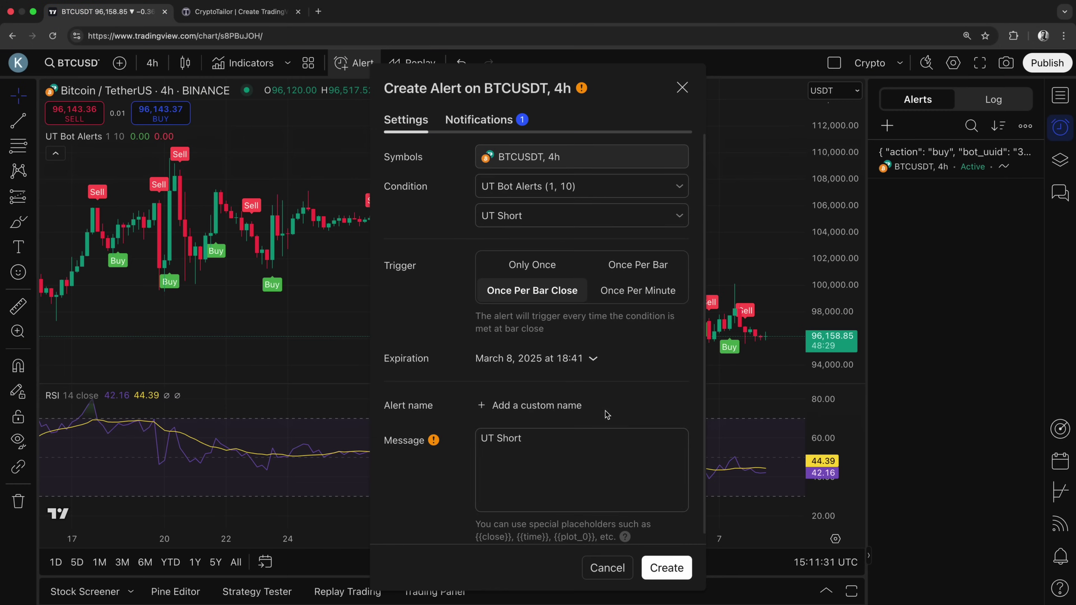
click(605, 466)
key(ctrl+a)
key(ctrl+v)
click(479, 119)
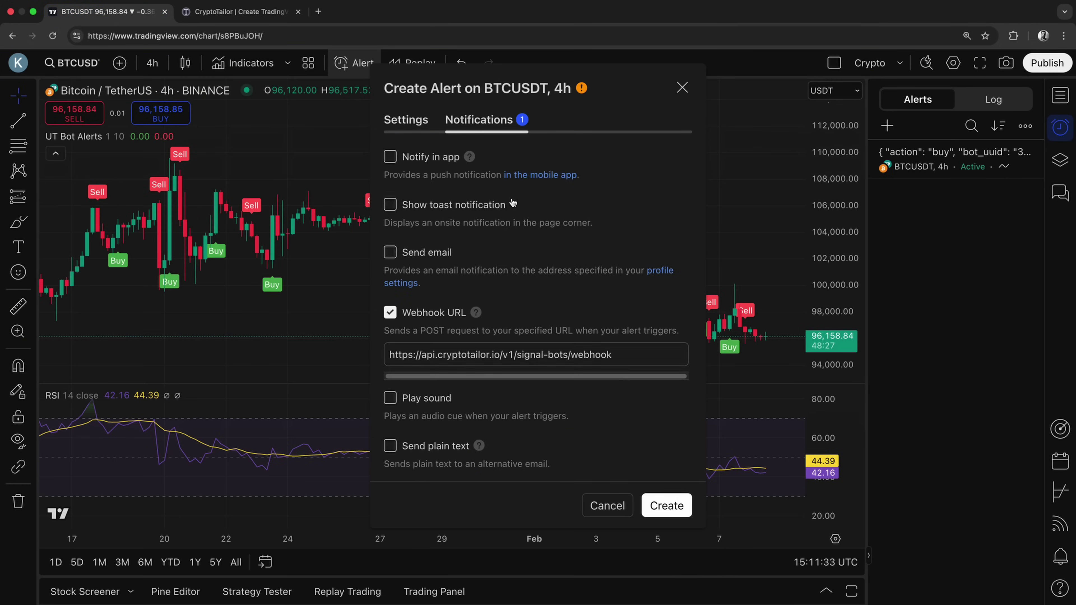
click(667, 505)
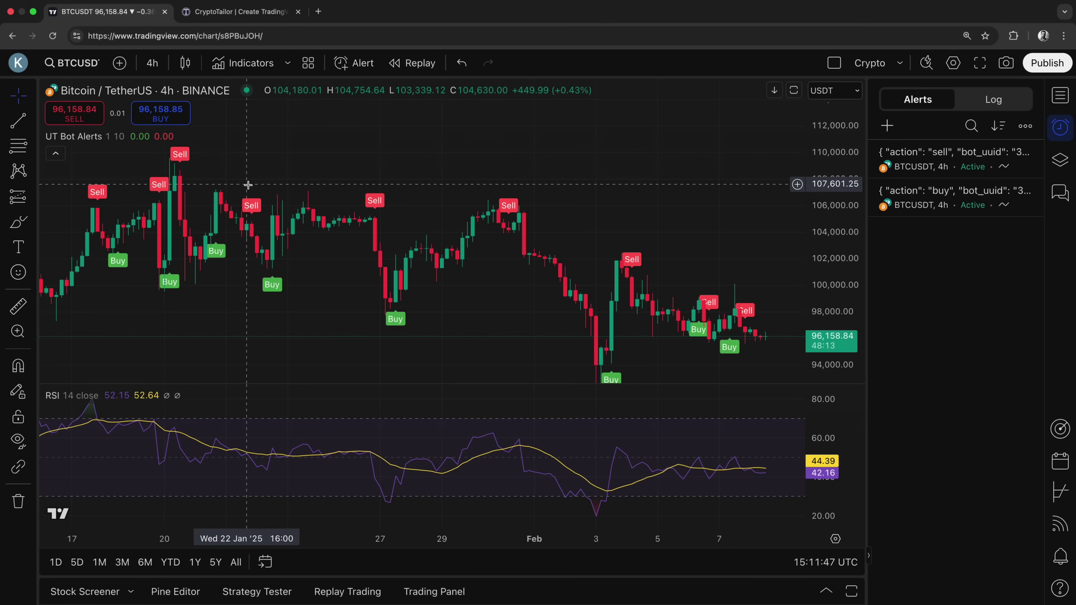
click(250, 33)
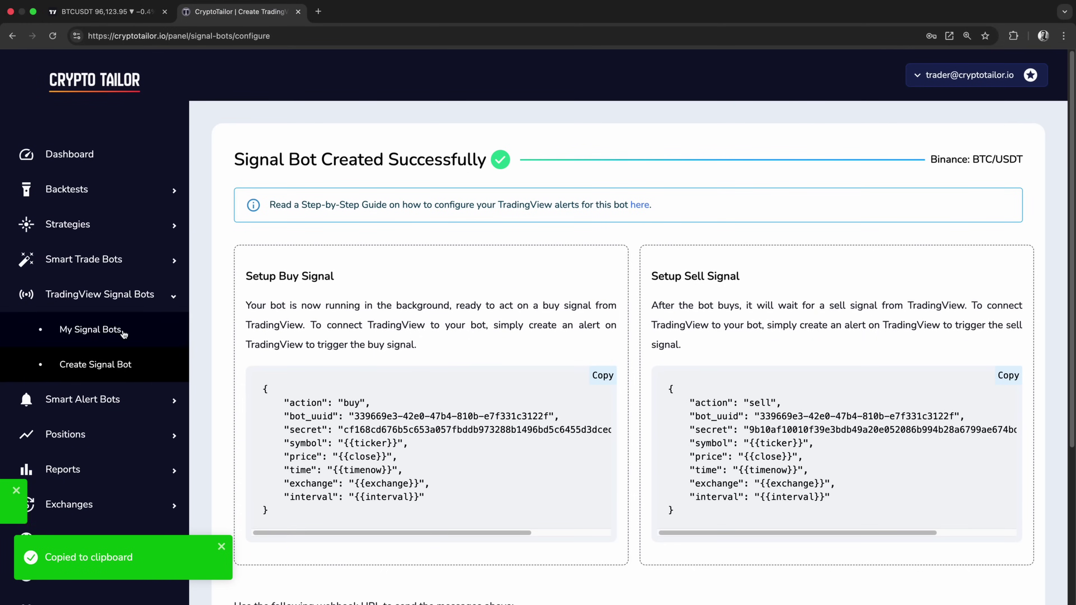
click(122, 332)
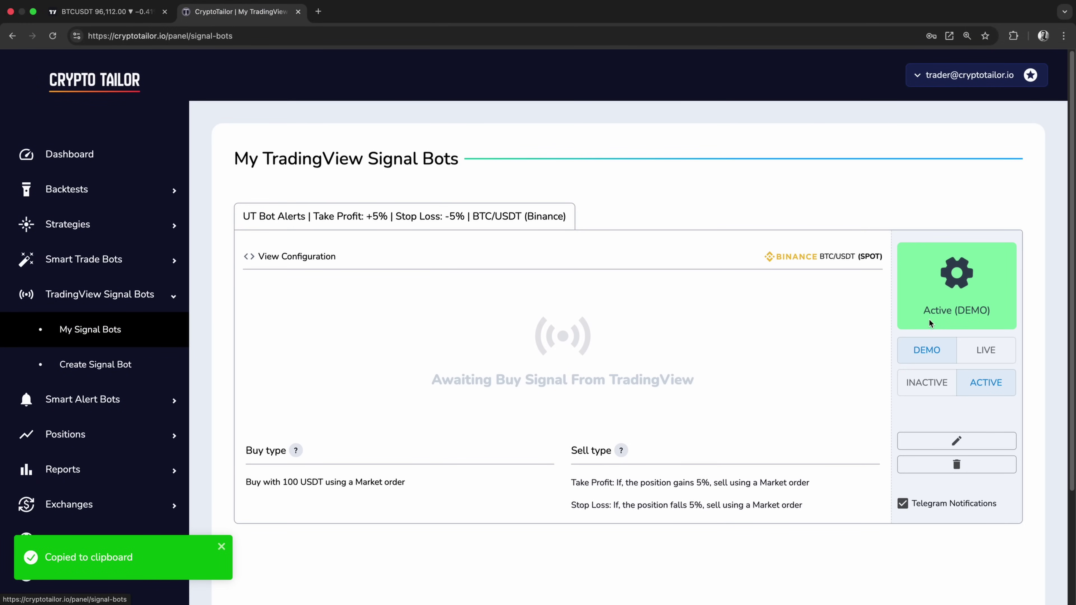
drag(924, 312, 1021, 309)
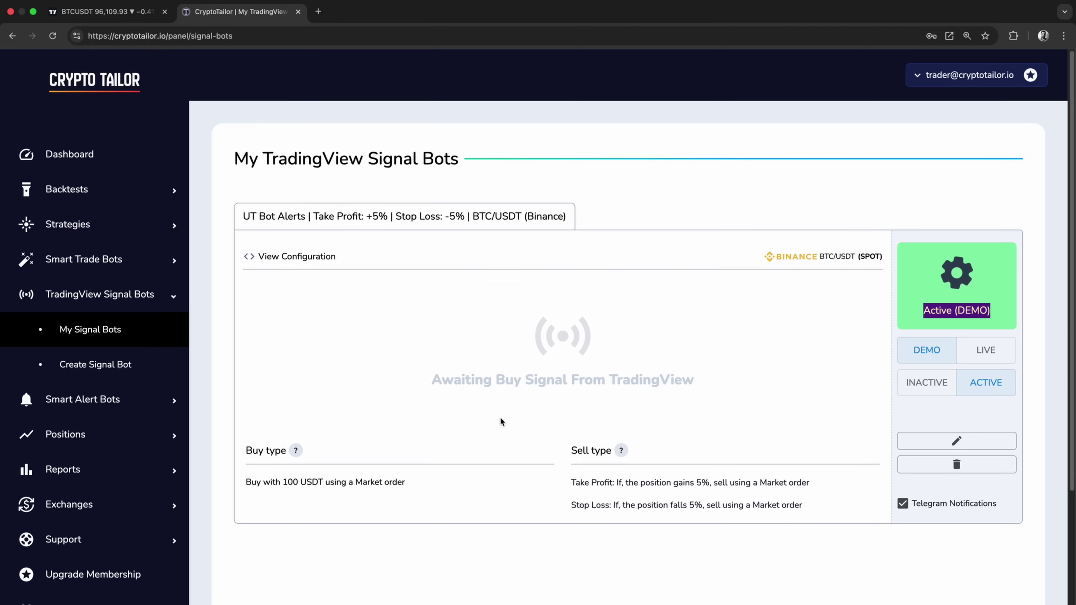
drag(683, 483, 725, 504)
click(726, 504)
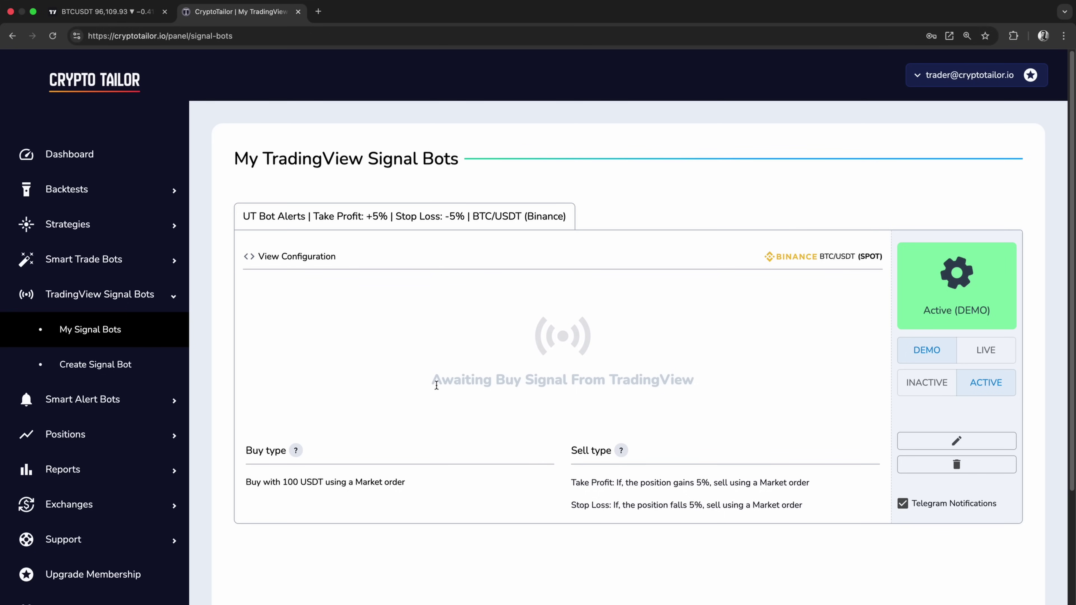
drag(437, 385, 716, 387)
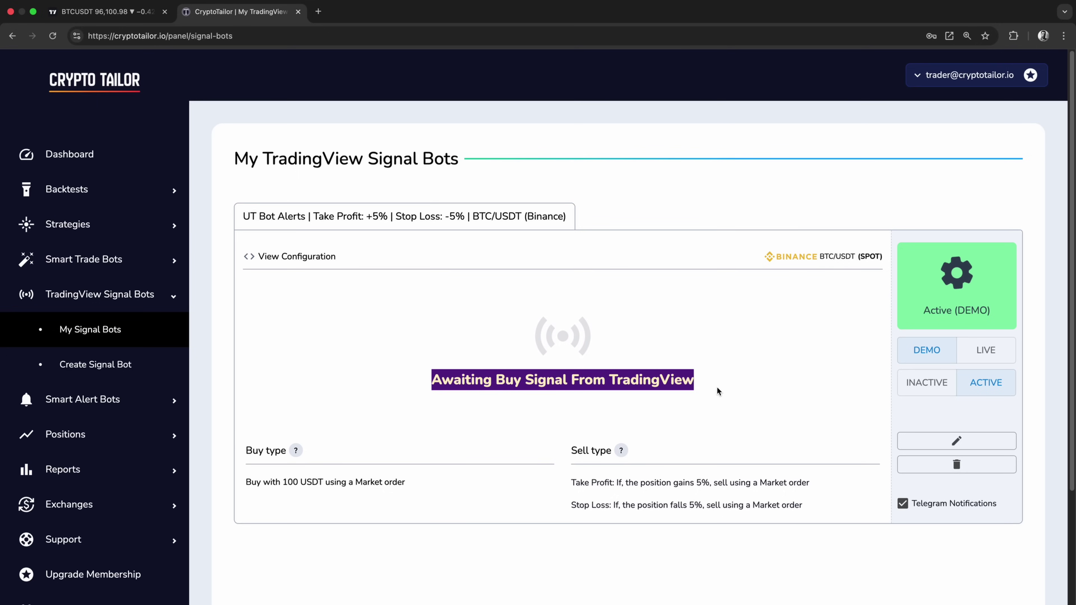
click(719, 391)
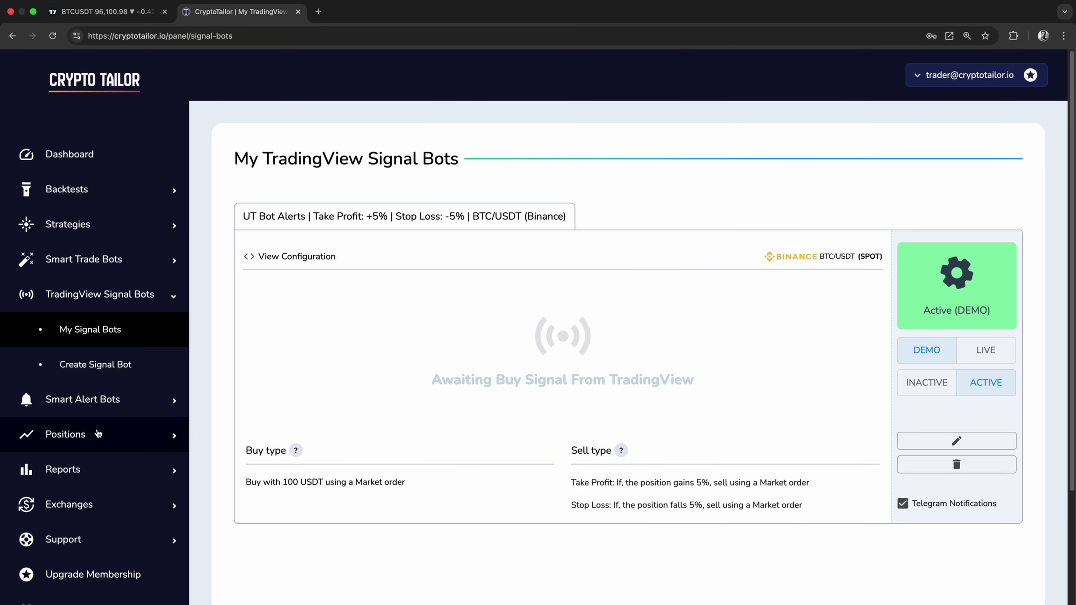
click(90, 435)
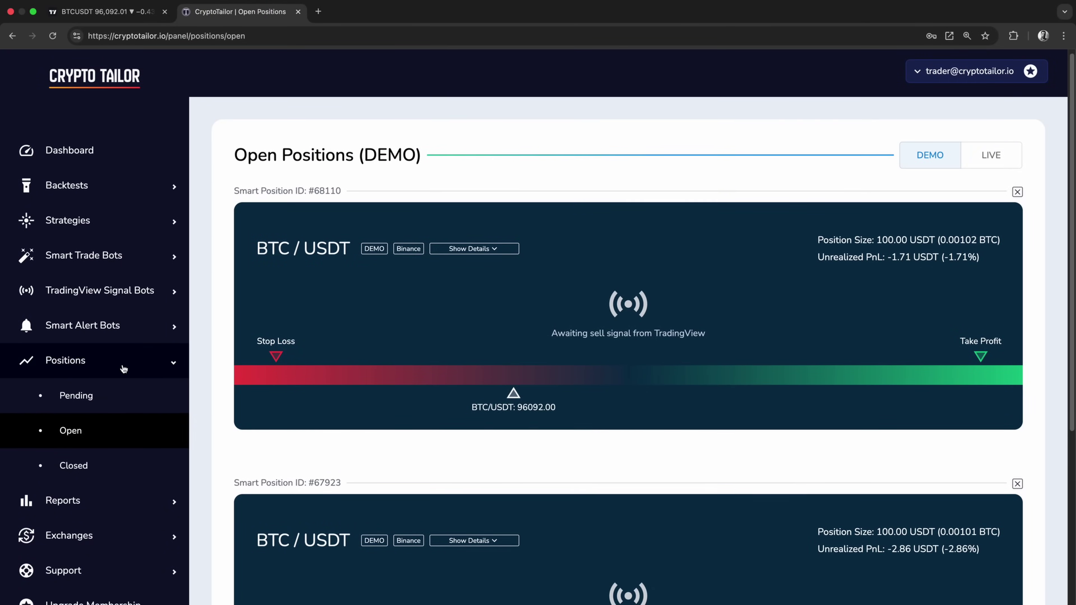
scroll(124, 369, down, 2)
click(84, 445)
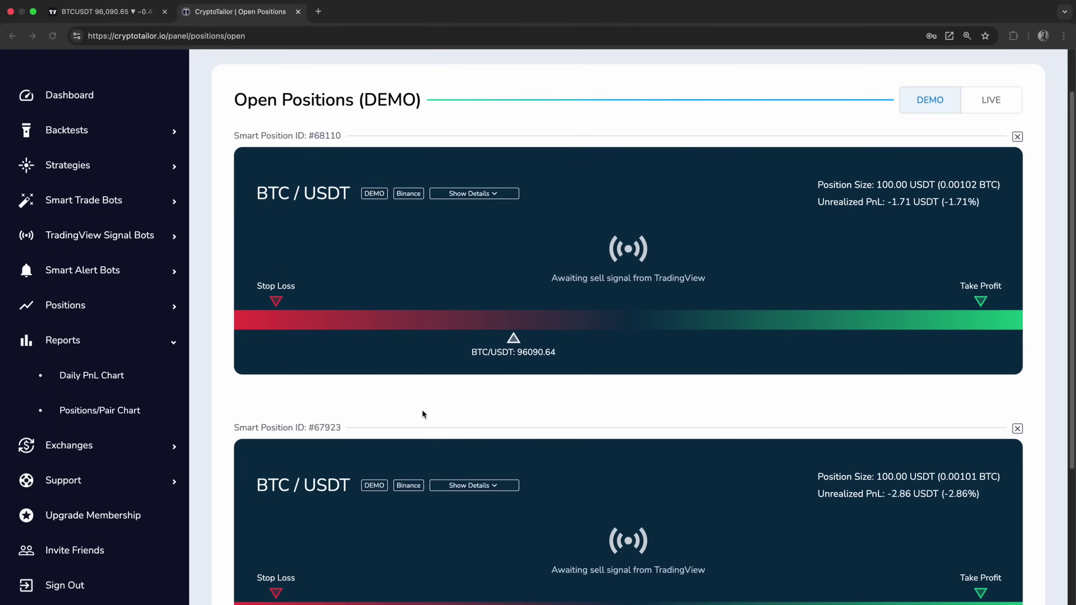
scroll(488, 403, up, 2)
click(144, 297)
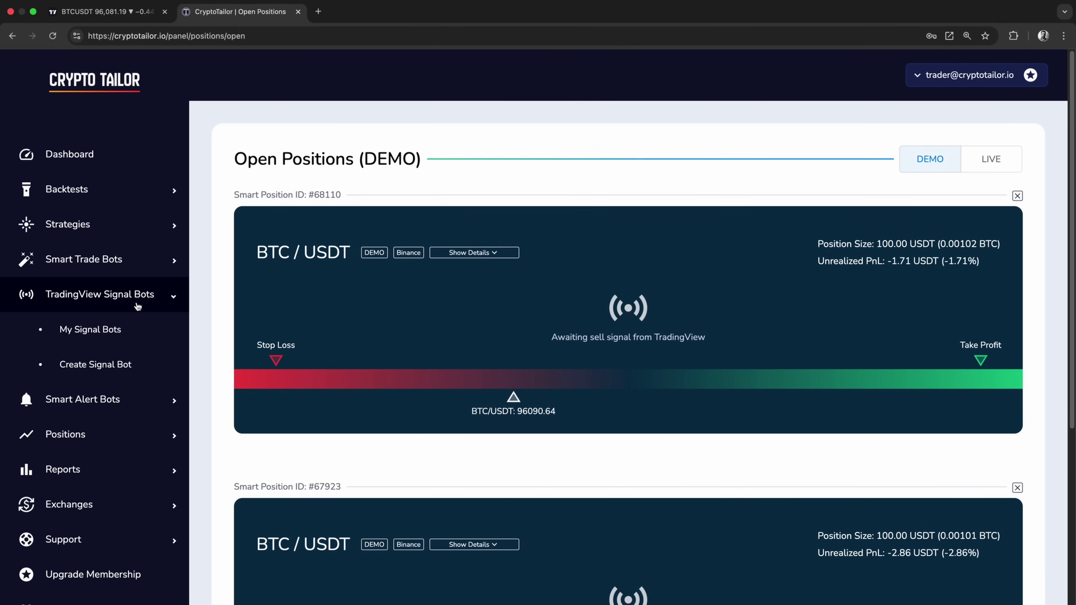
click(120, 330)
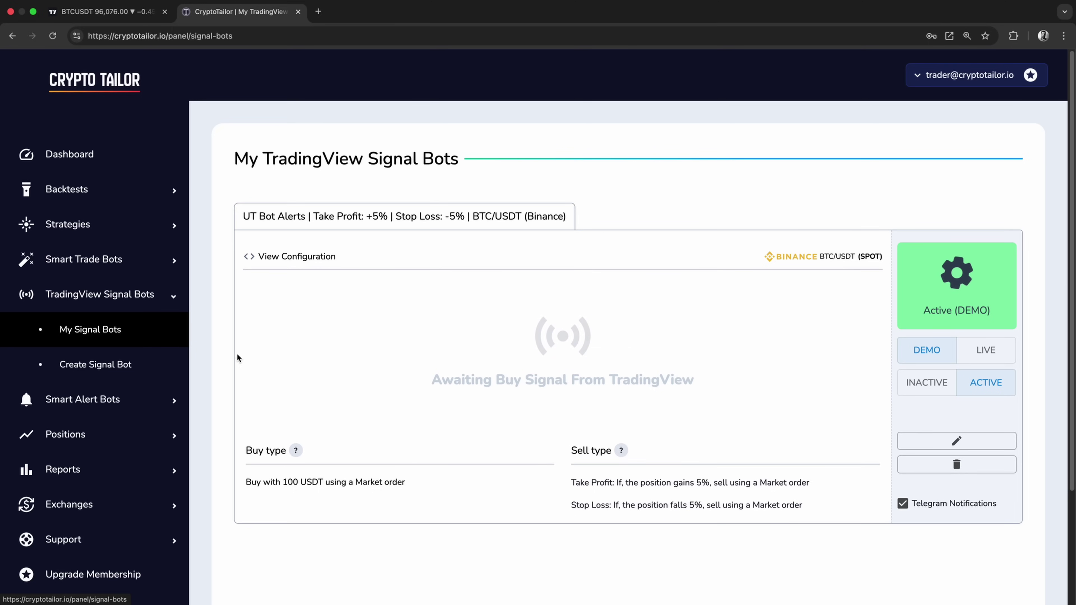
- Open the Connect to Binance API key form under Exchanges
scroll(140, 348, down, 3)
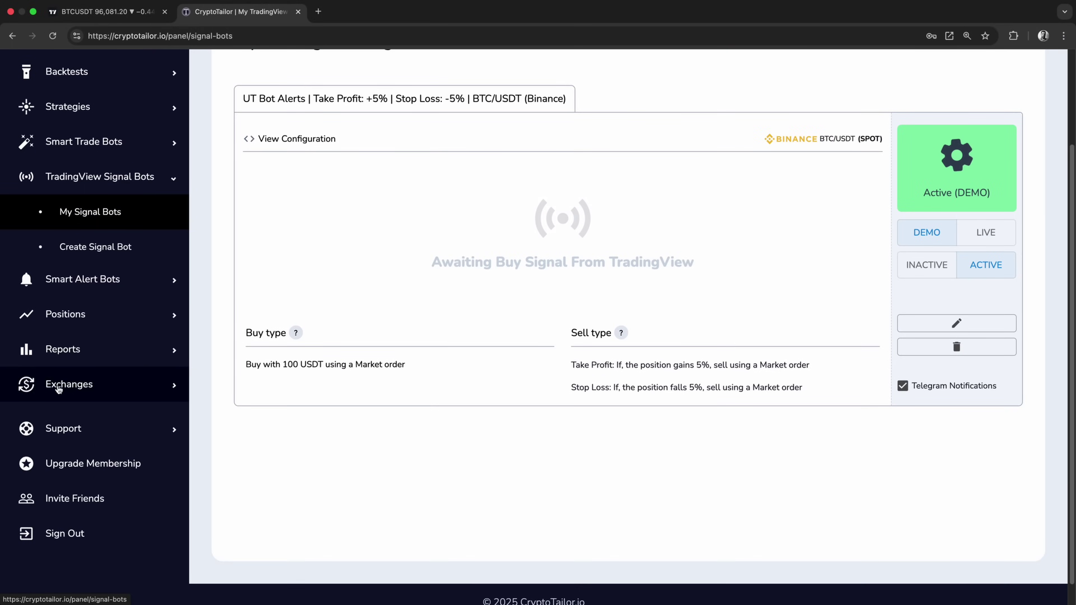
click(58, 385)
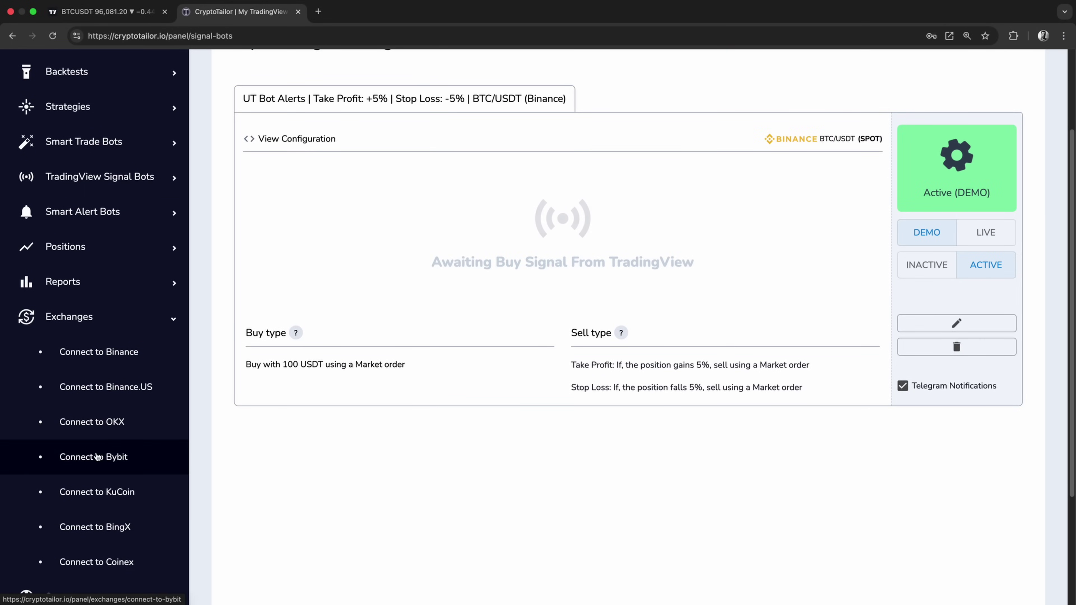
click(111, 359)
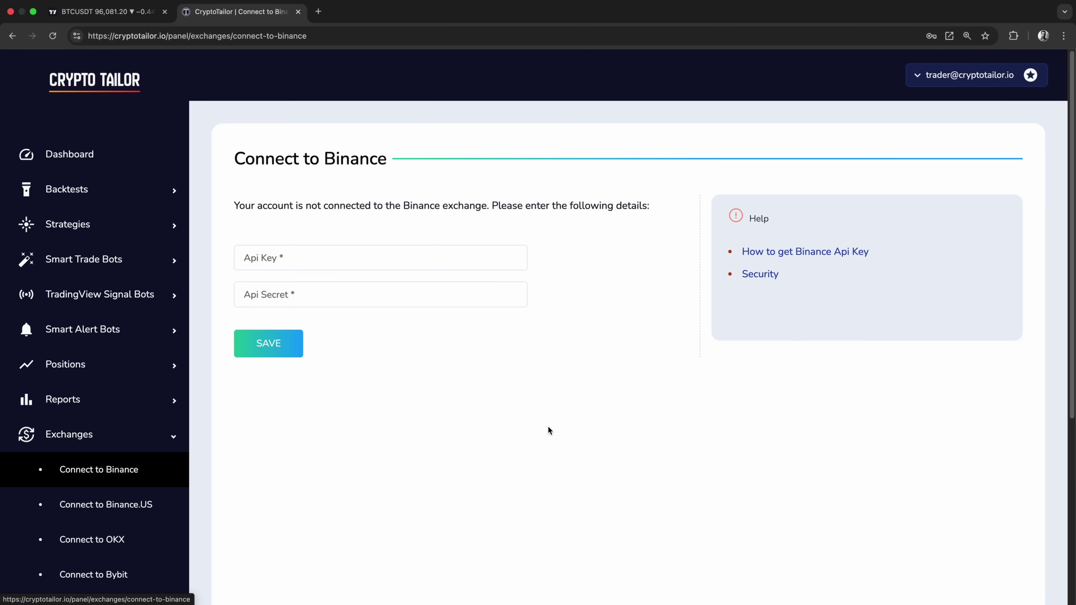
click(319, 256)
- Read the 'How to get Binance Api Key' guide in a new tab, then return to the form
click(755, 253)
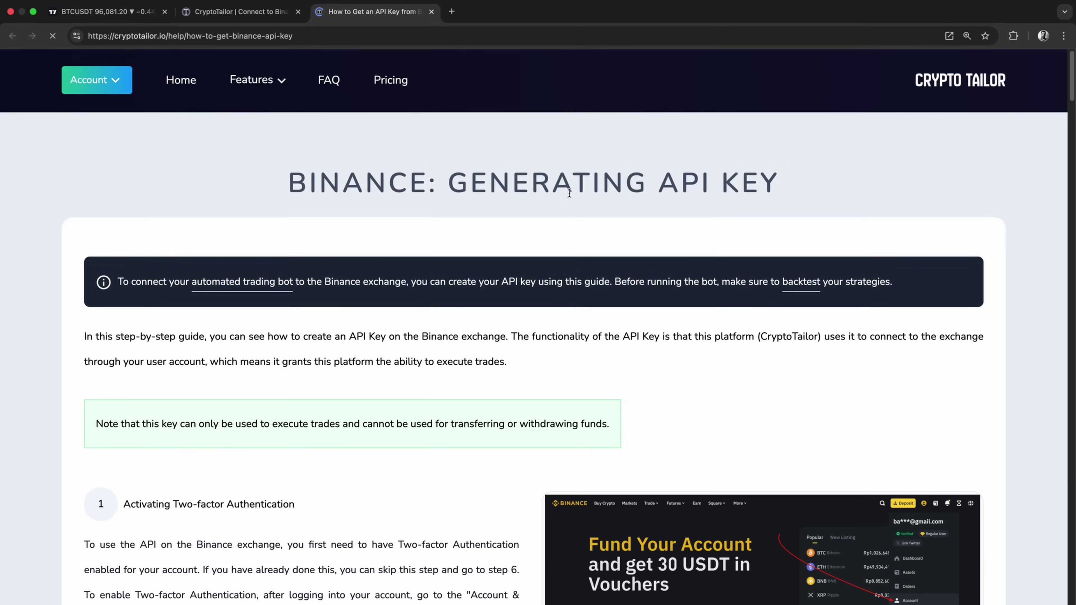
scroll(481, 271, down, 9)
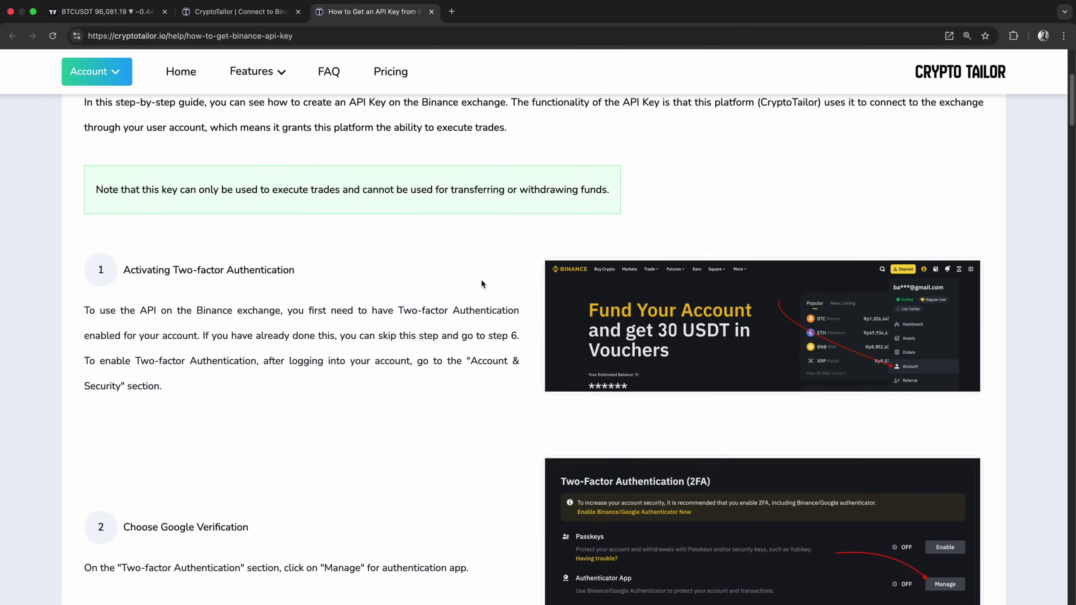
scroll(480, 285, down, 11)
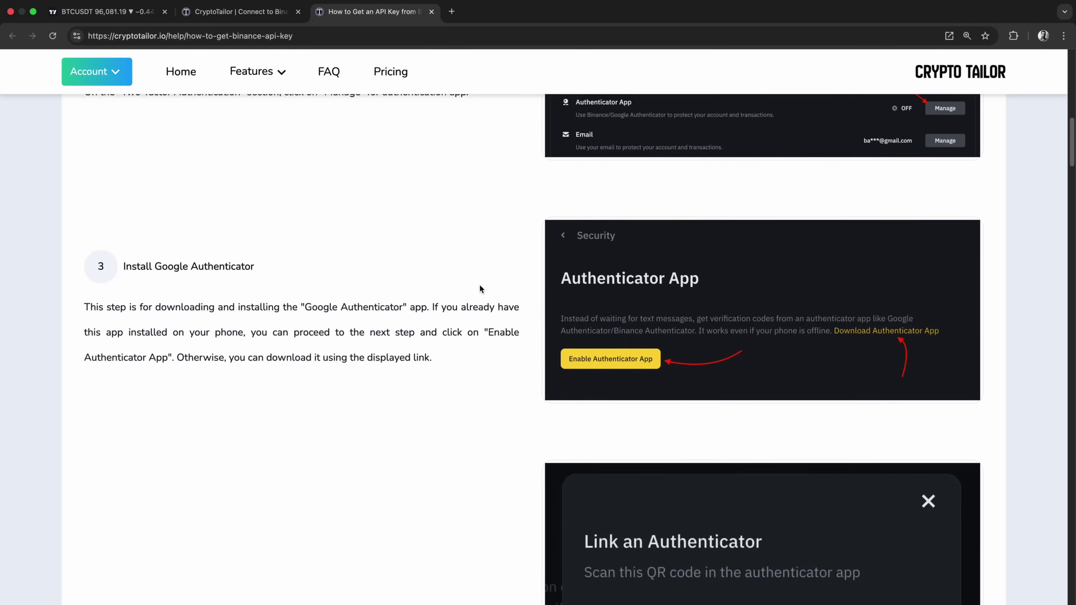
scroll(479, 285, down, 15)
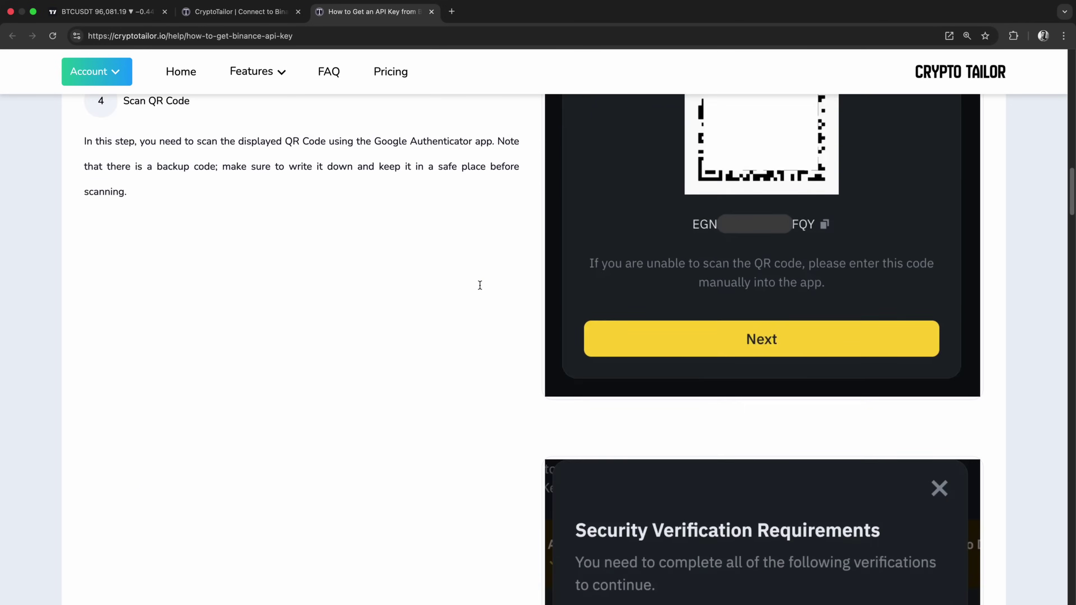
scroll(480, 289, down, 10)
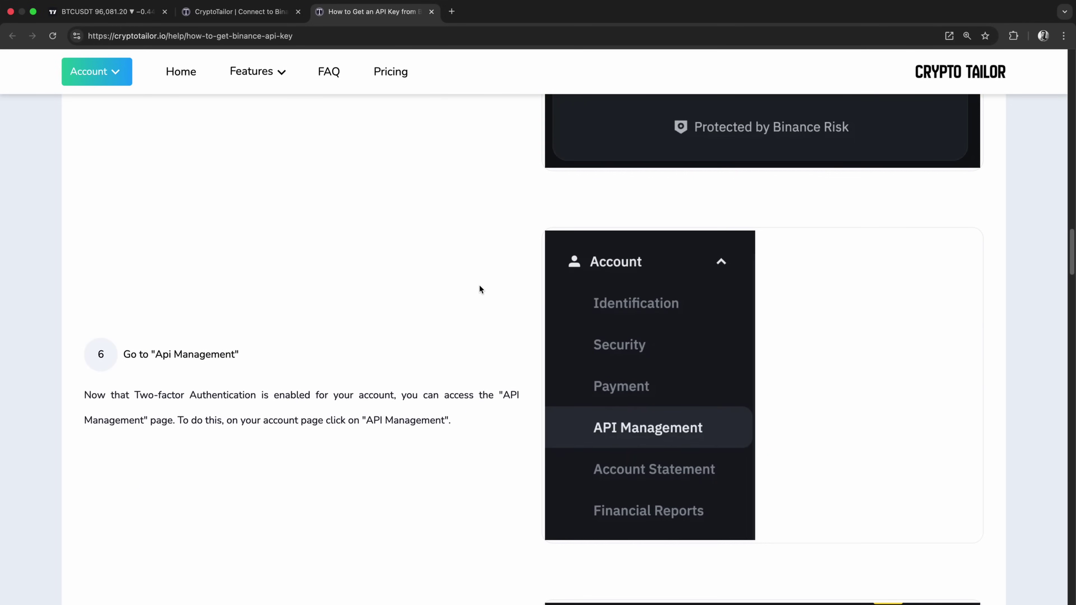
click(249, 13)
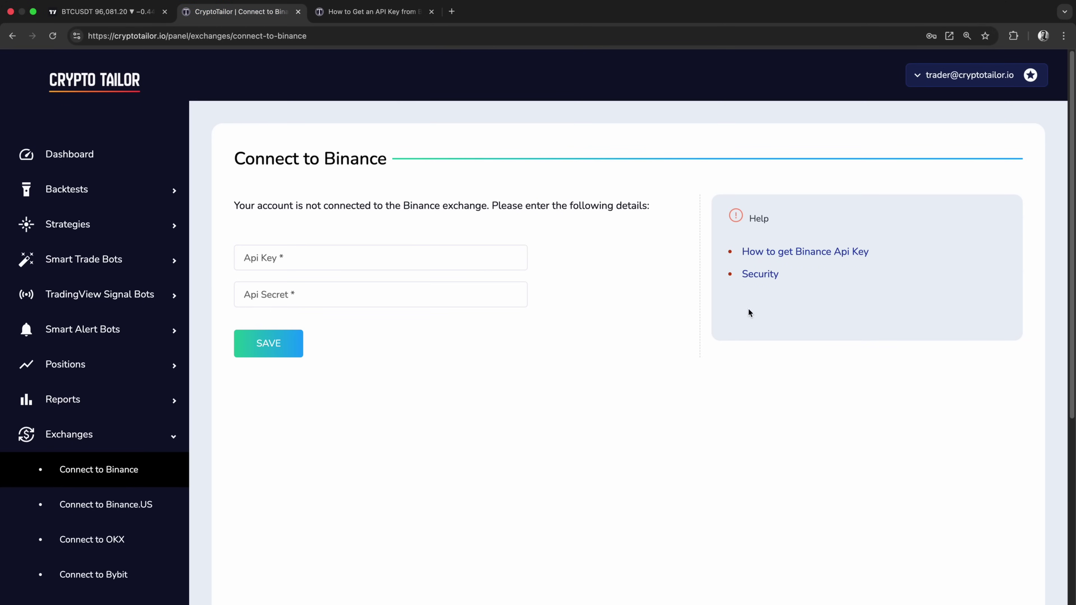
- Review the Security information page, then return to the Connect to Binance form
click(761, 280)
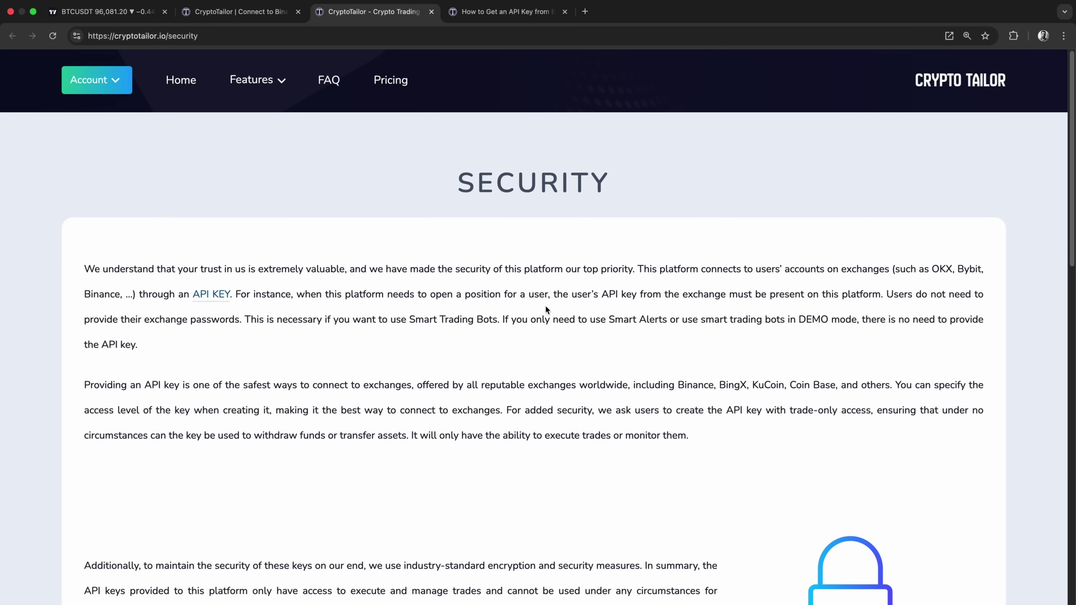
scroll(546, 307, down, 4)
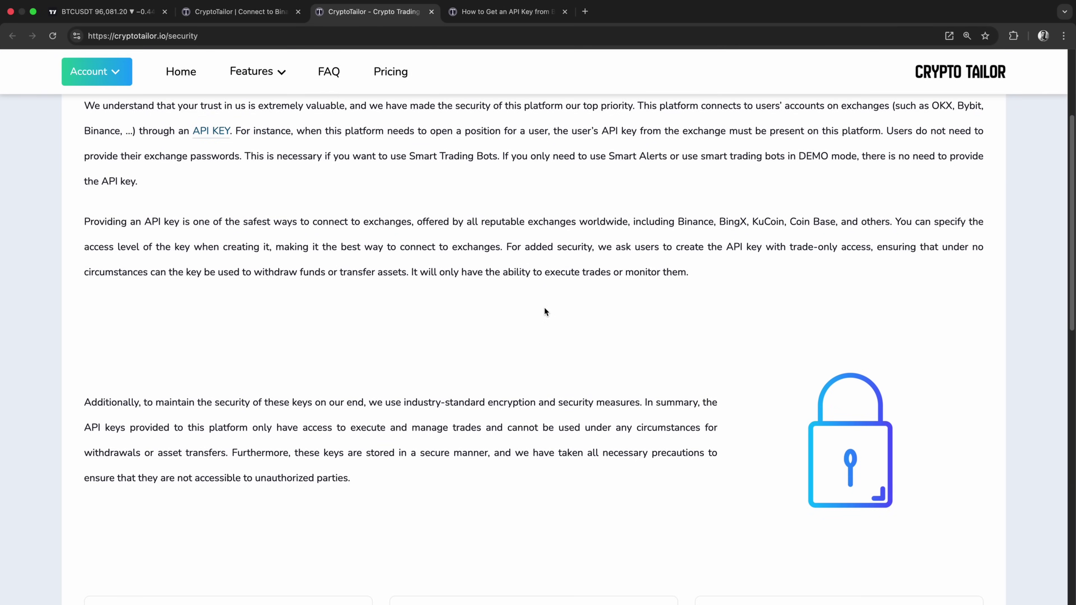
click(245, 13)
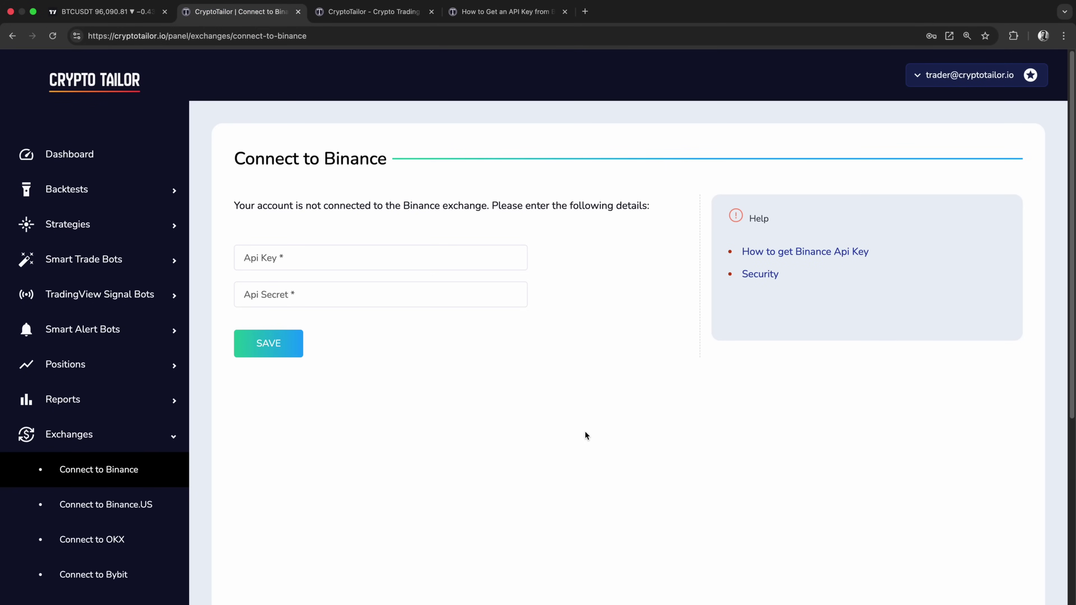
click(129, 305)
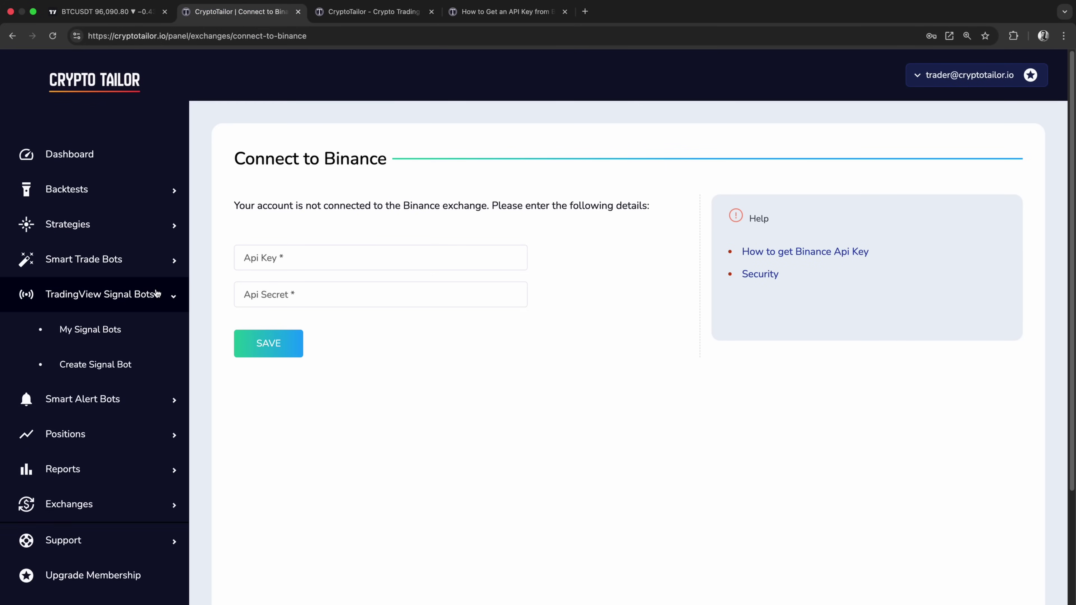
- Go to My Signal Bots to view the demo UT Bot Alerts bot, expanding Support
click(130, 318)
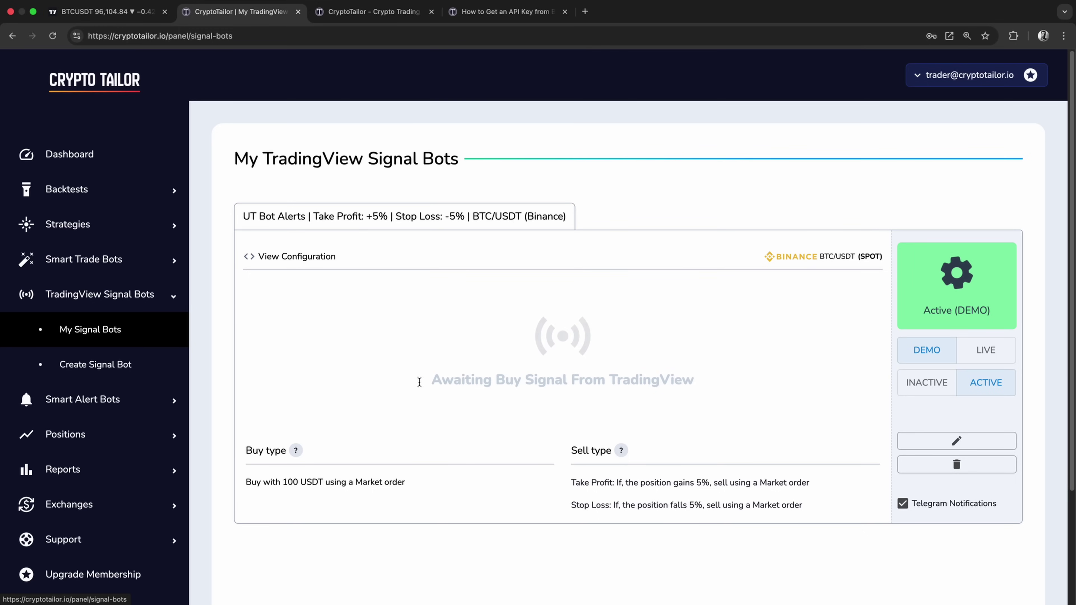
scroll(108, 405, down, 3)
click(109, 408)
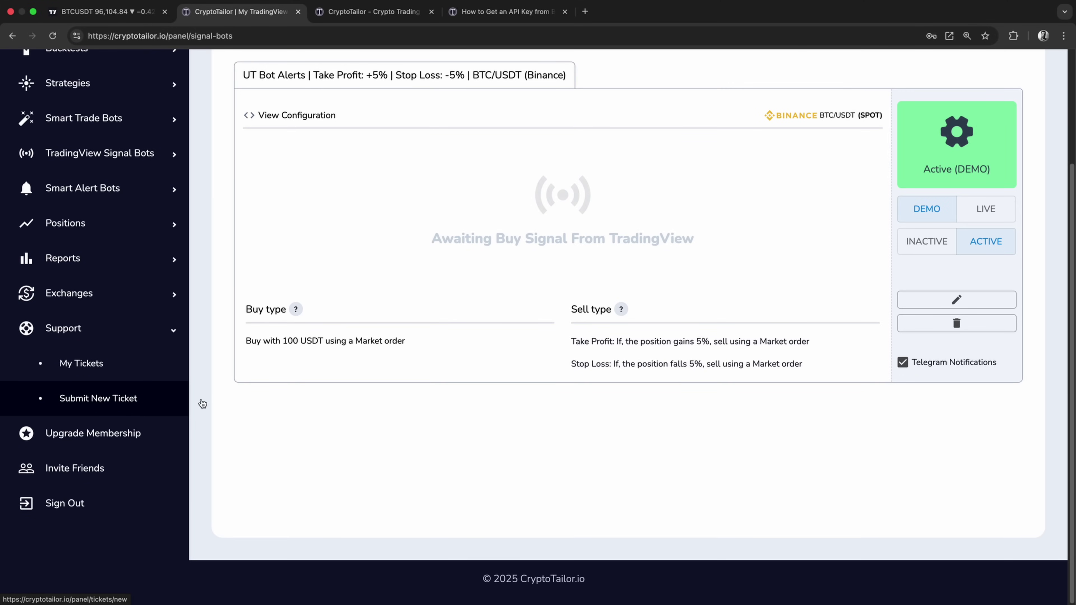
scroll(469, 414, up, 3)
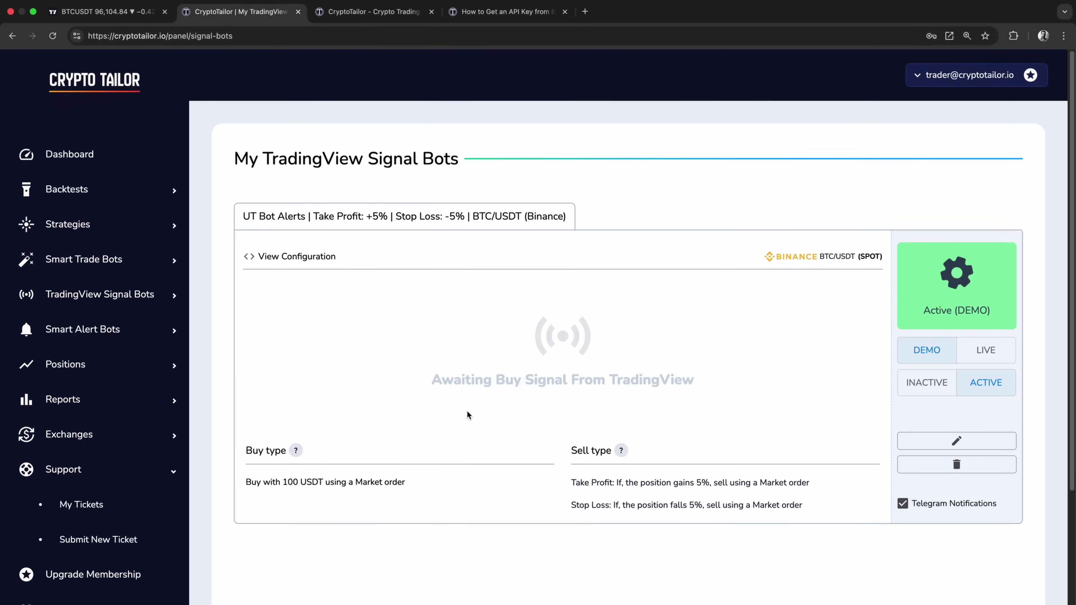